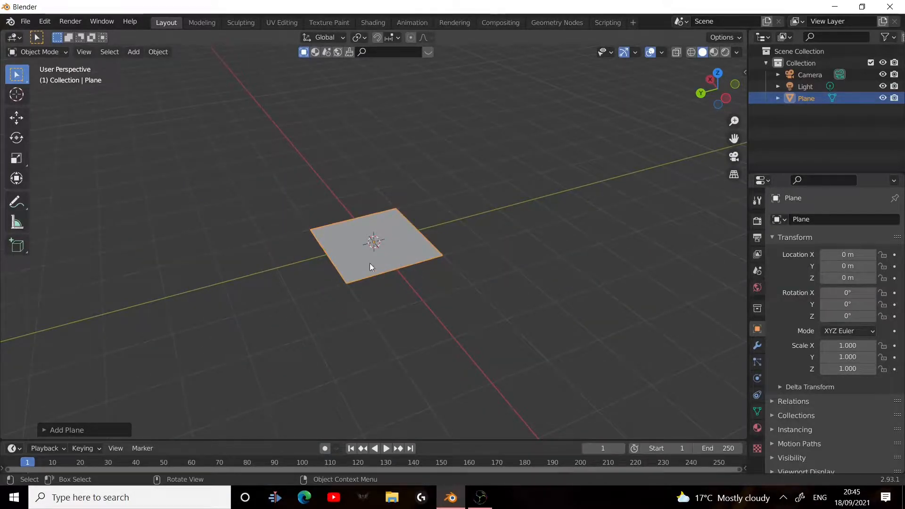
Delete only the face of the plane in Edit Mode, keeping its edges and vertices
scroll(374, 263, up, 4)
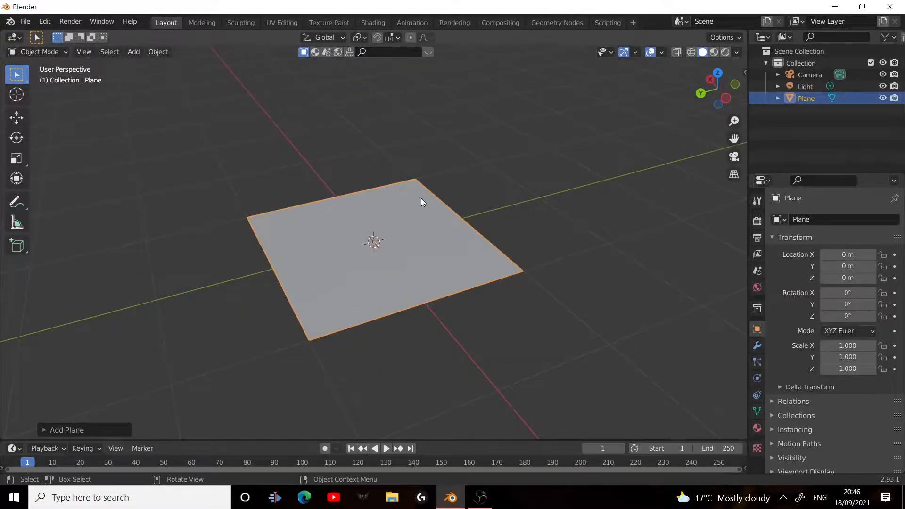
key(Tab)
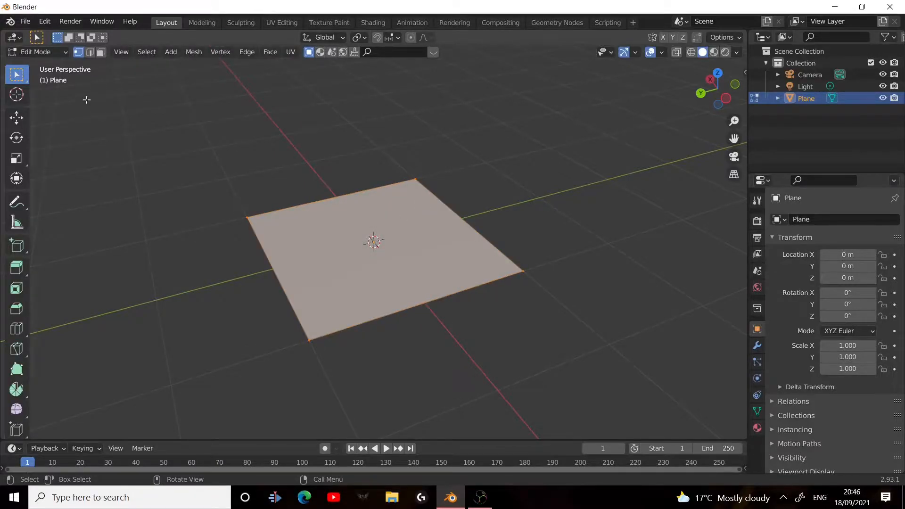
click(101, 53)
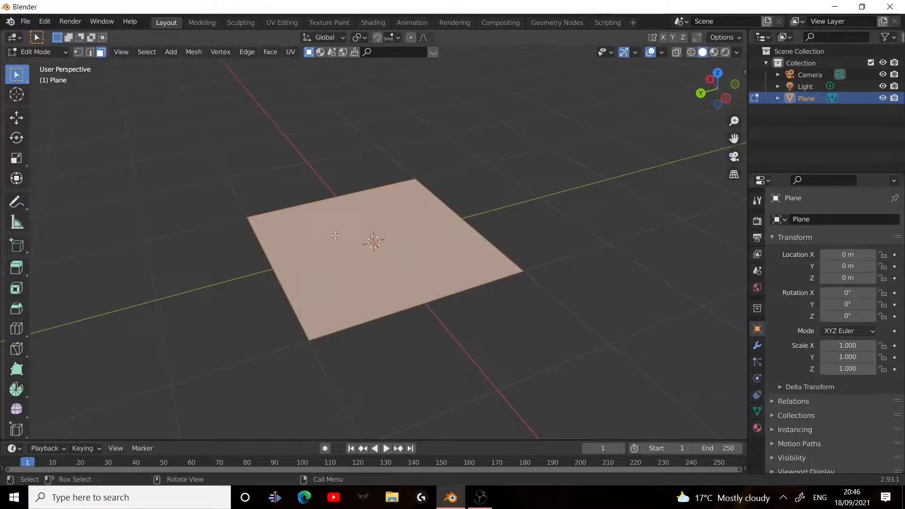
right_click(334, 235)
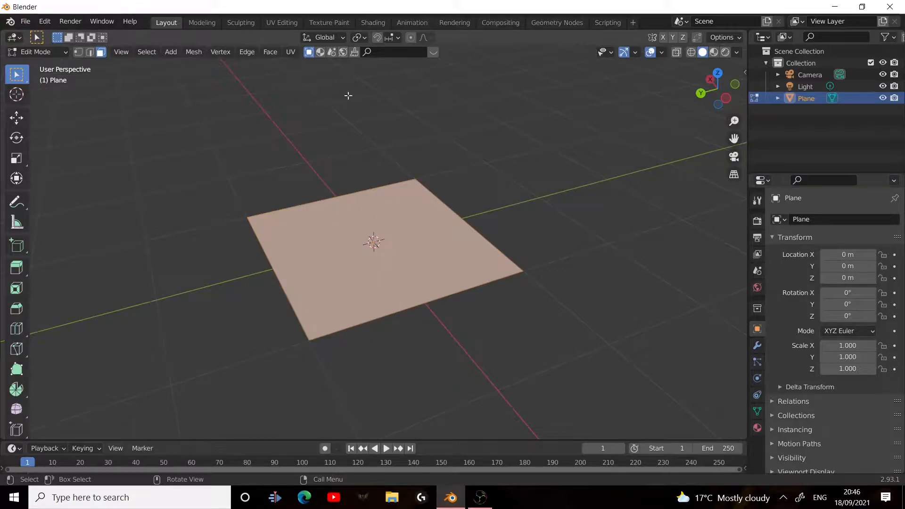
key(x)
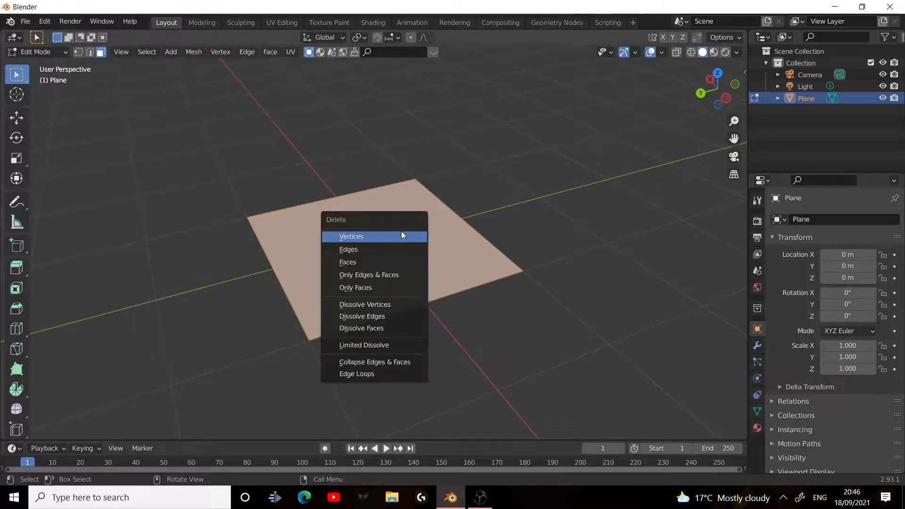
click(361, 286)
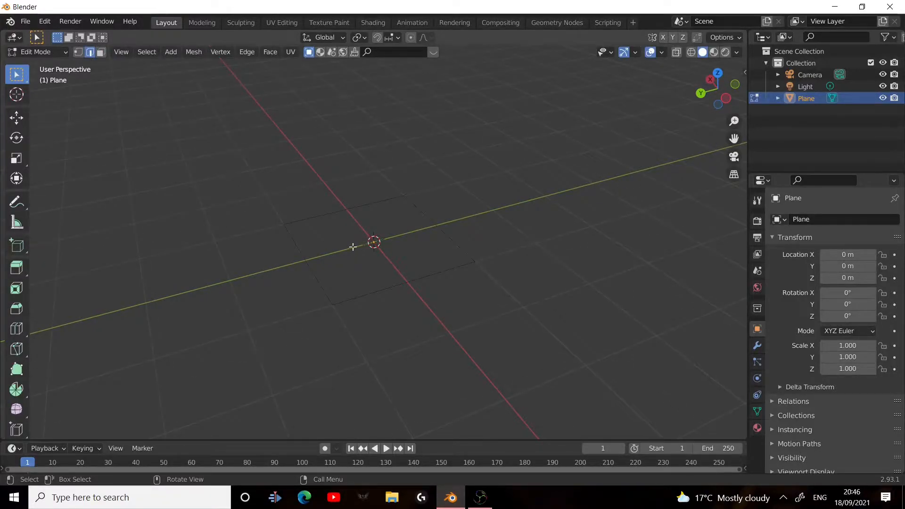
Switch the mesh to vertex selection and return to Object Mode
click(81, 53)
right_click(303, 235)
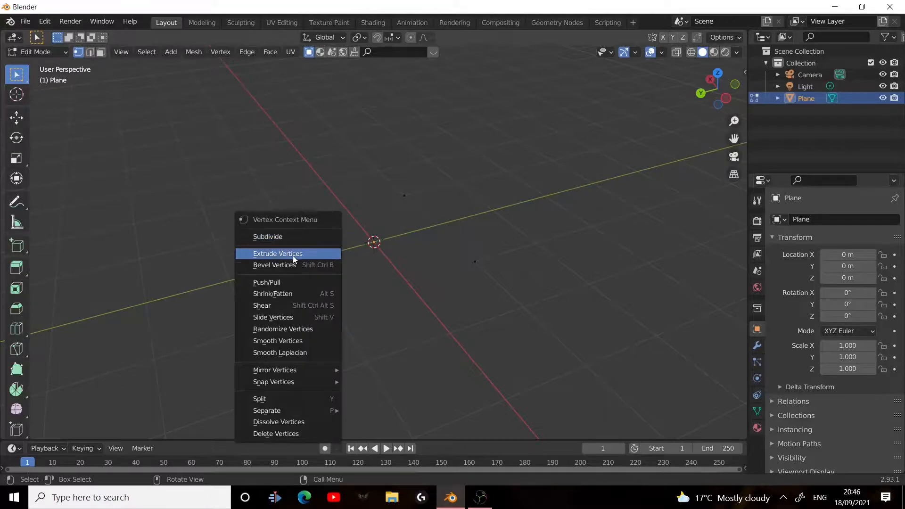
right_click(448, 229)
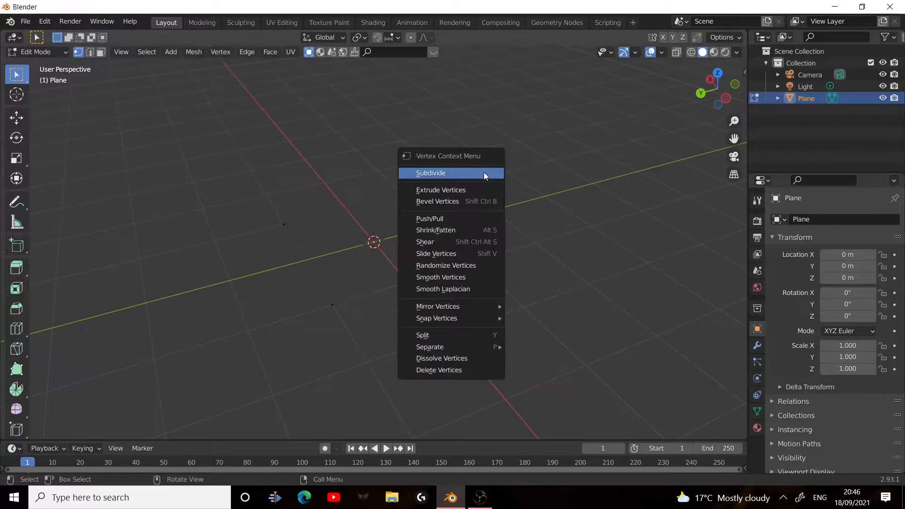
key(Tab)
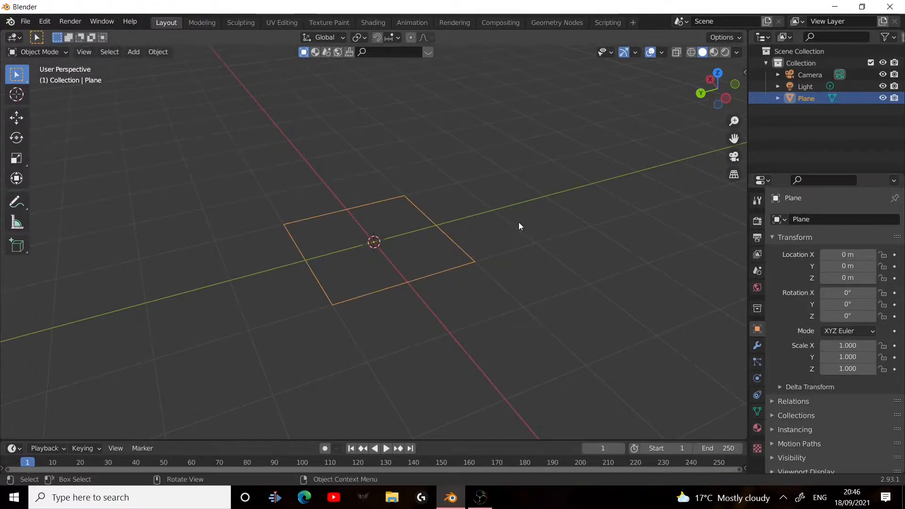
Add a Skin modifier to the square outline
scroll(518, 231, down, 6)
scroll(424, 245, up, 6)
middle_drag(314, 213, 622, 178)
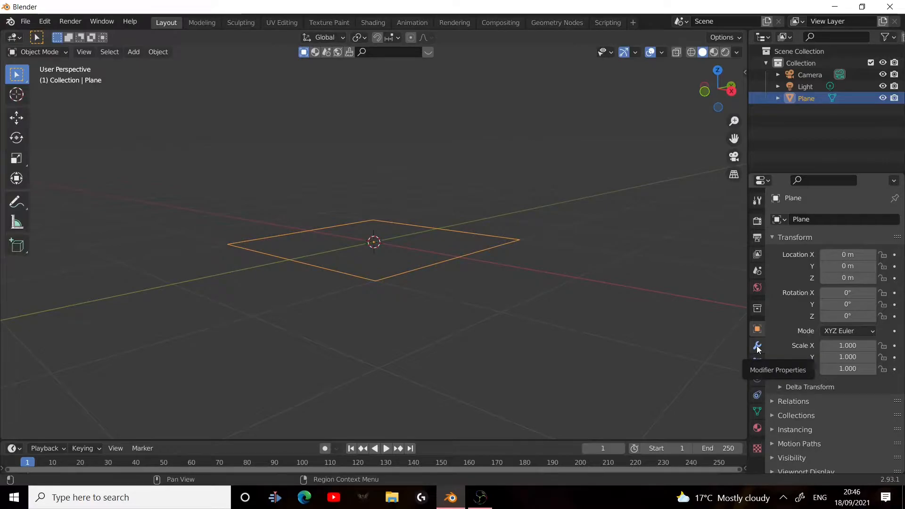
scroll(430, 251, up, 4)
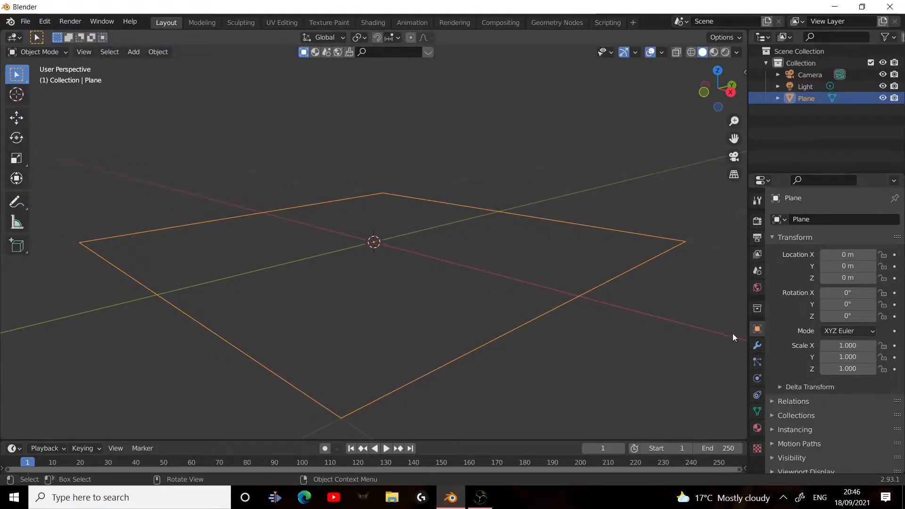
click(756, 349)
click(794, 222)
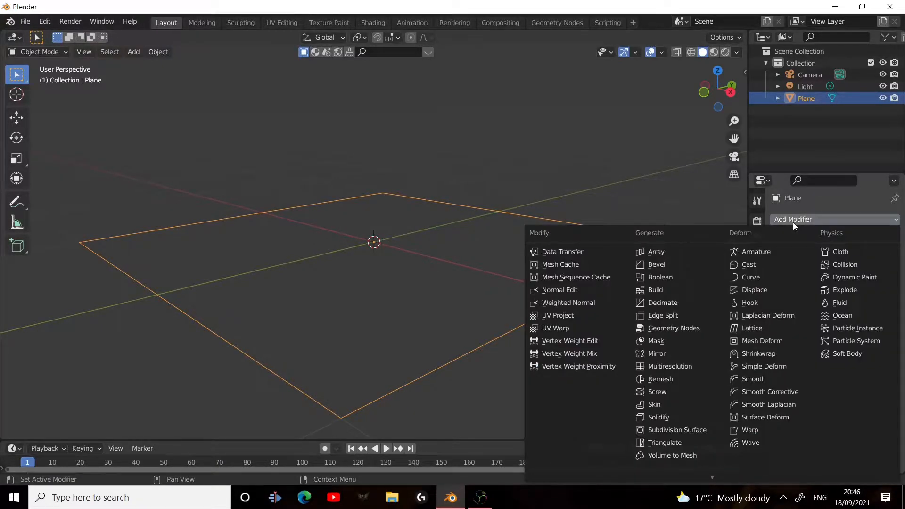
click(653, 404)
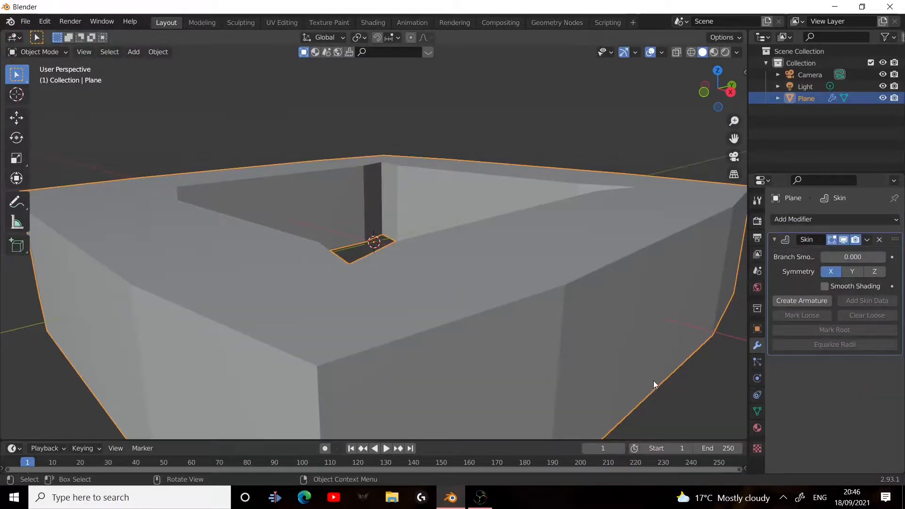
Resize the skin around the outline's vertices in Edit Mode by a factor of about 0.106
middle_drag(570, 238, 457, 262)
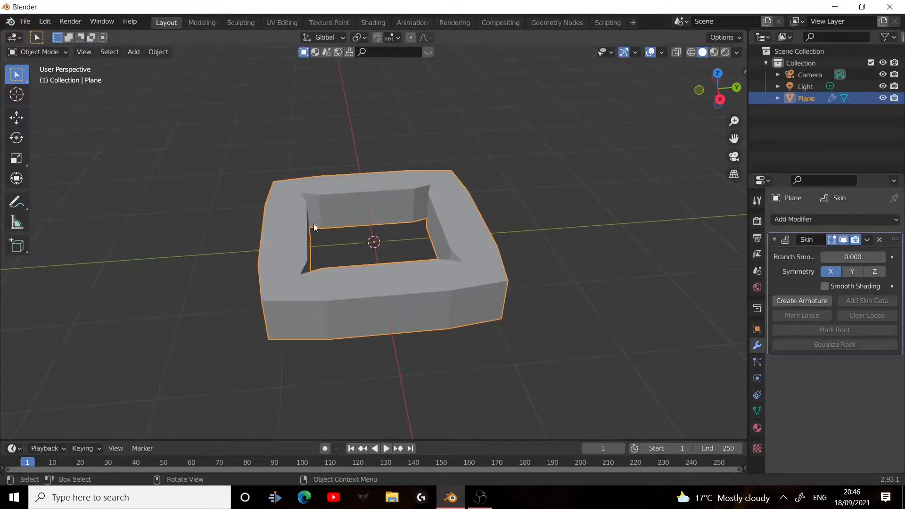
key(Tab)
key(s)
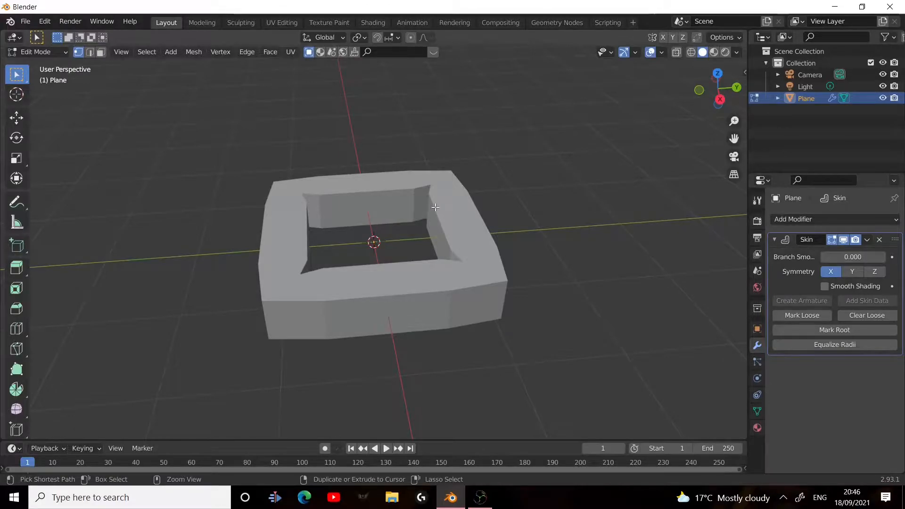
right_click(435, 213)
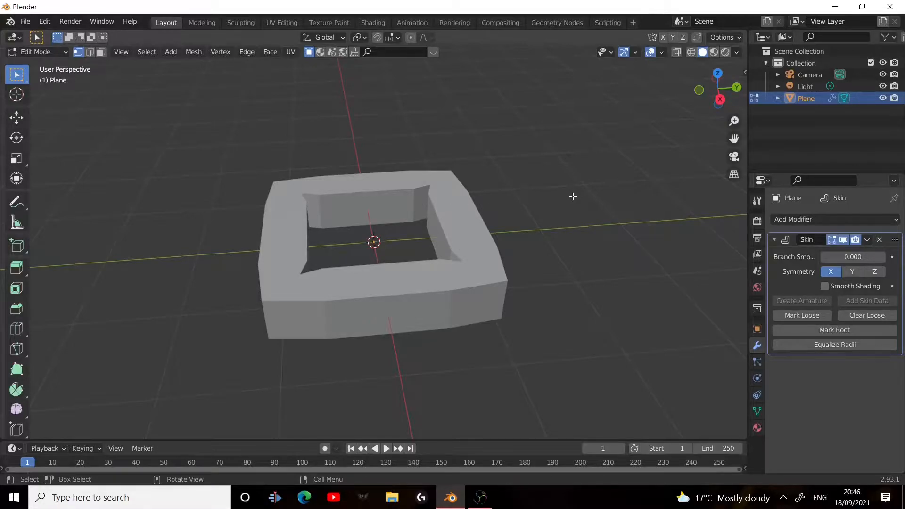
key(s)
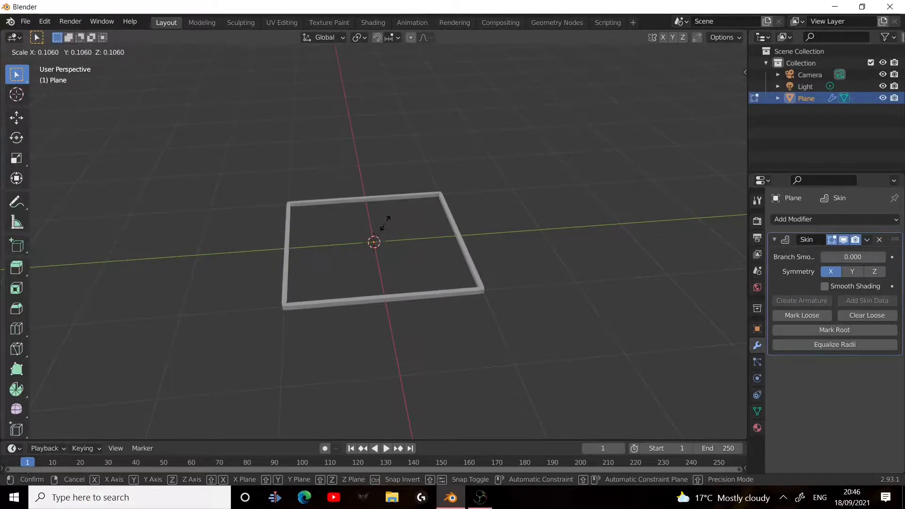
click(385, 223)
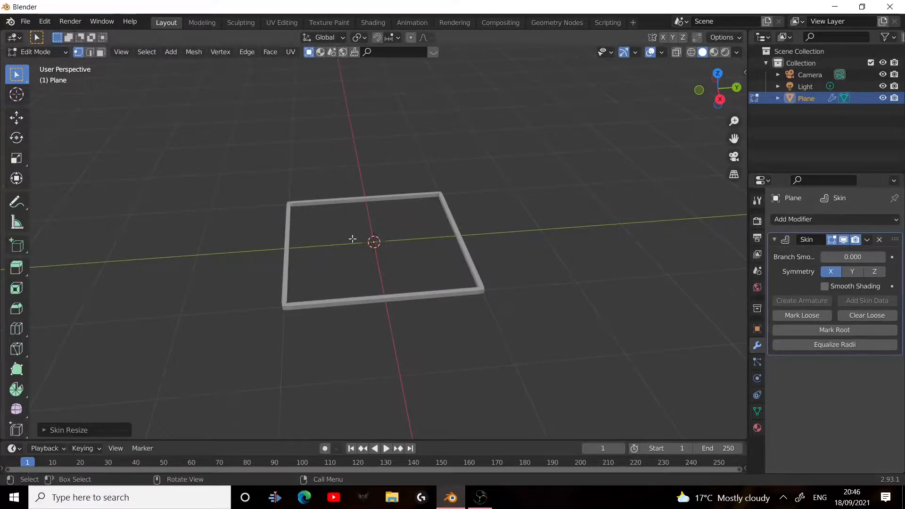
Return the thinned frame to Object Mode and apply its Skin modifier
scroll(394, 236, up, 5)
right_click(403, 234)
middle_drag(581, 171, 684, 226)
key(Tab)
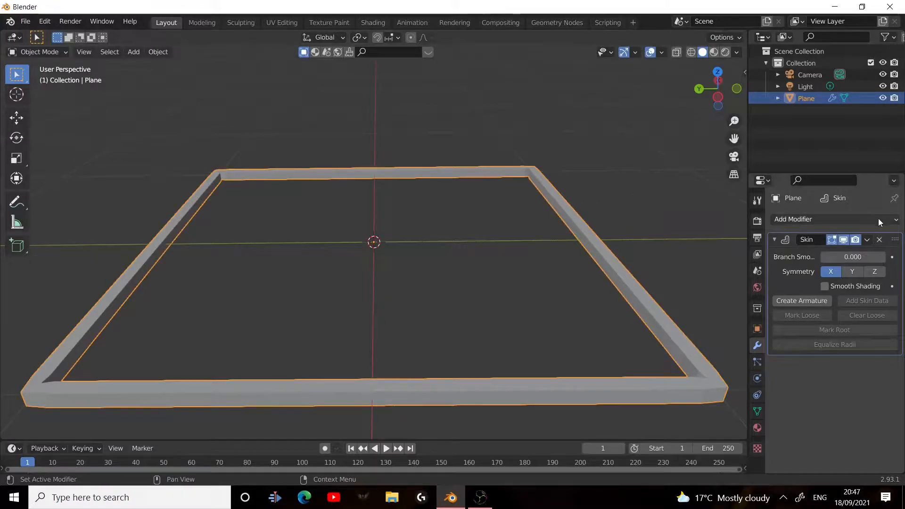
click(867, 240)
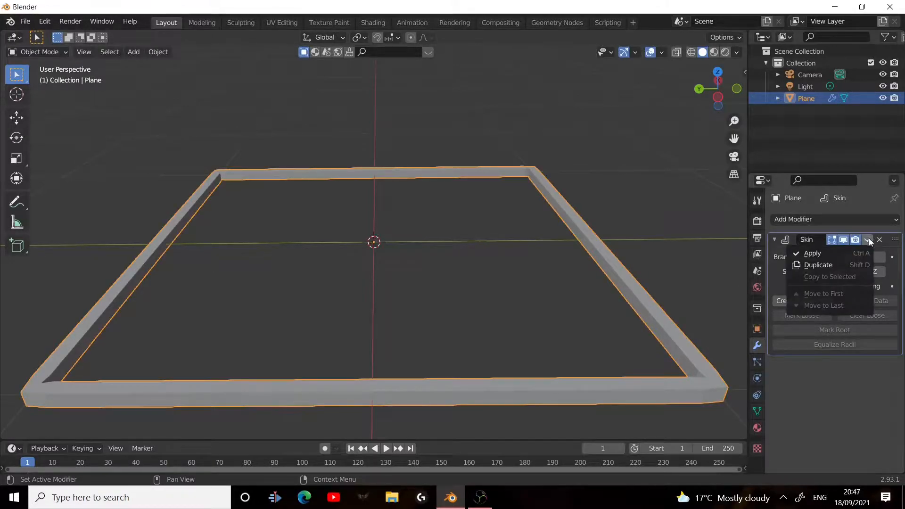
click(835, 255)
Add a Subdivision Surface modifier to the frame with viewport and render levels both set to 3
click(830, 219)
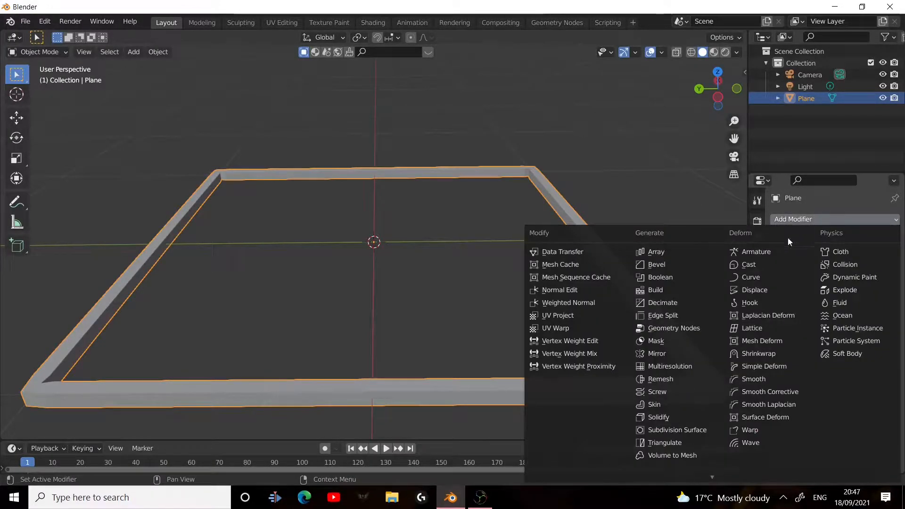
click(677, 428)
middle_drag(735, 369, 596, 256)
scroll(535, 296, down, 4)
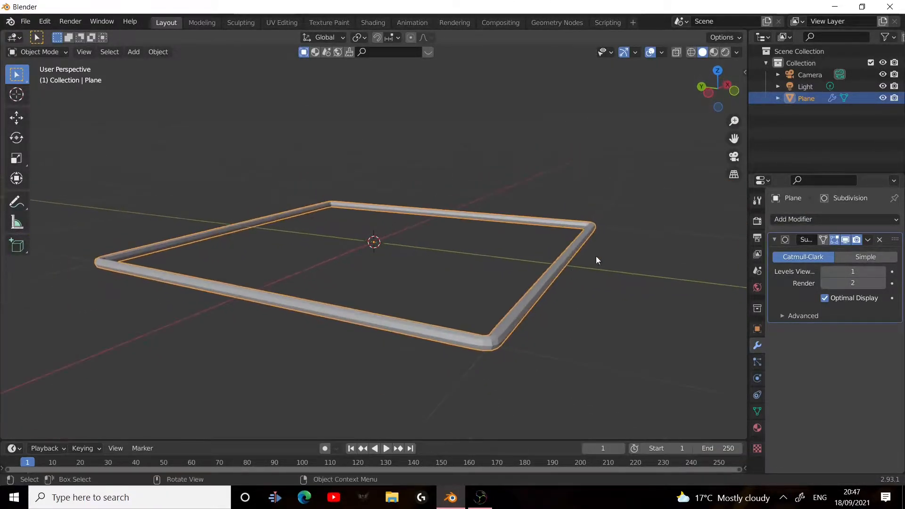
click(883, 272)
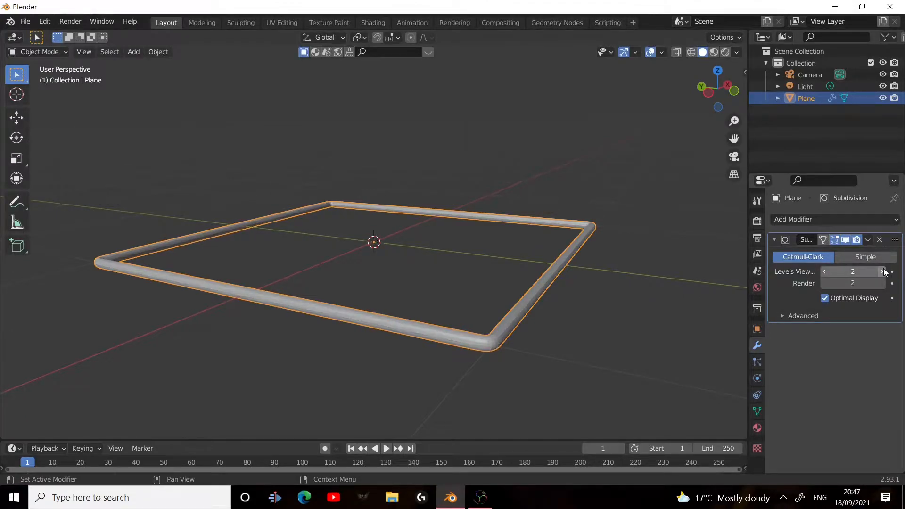
click(884, 284)
click(881, 271)
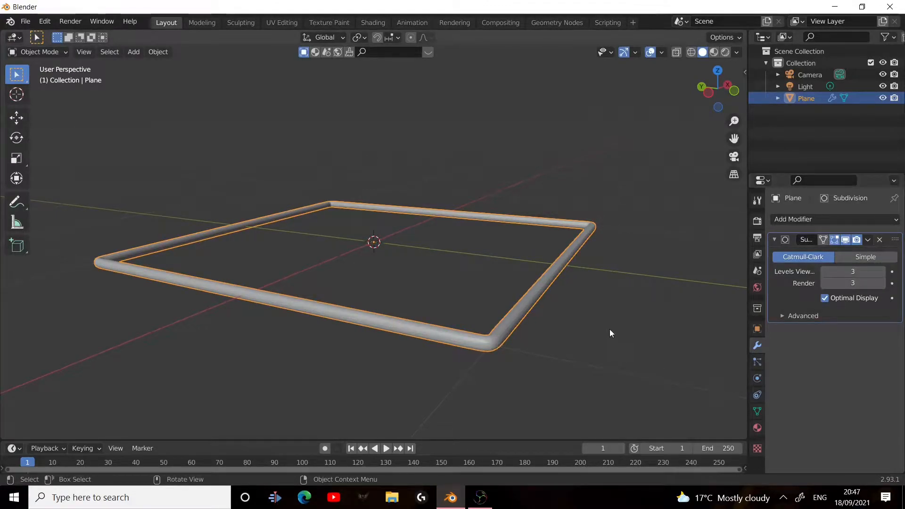
Examine the smoothed square frame and its rounded corners from several angles, with the frame deselected
scroll(612, 327, up, 3)
scroll(607, 325, down, 3)
middle_drag(605, 323, 558, 355)
scroll(416, 295, down, 1)
scroll(416, 295, up, 3)
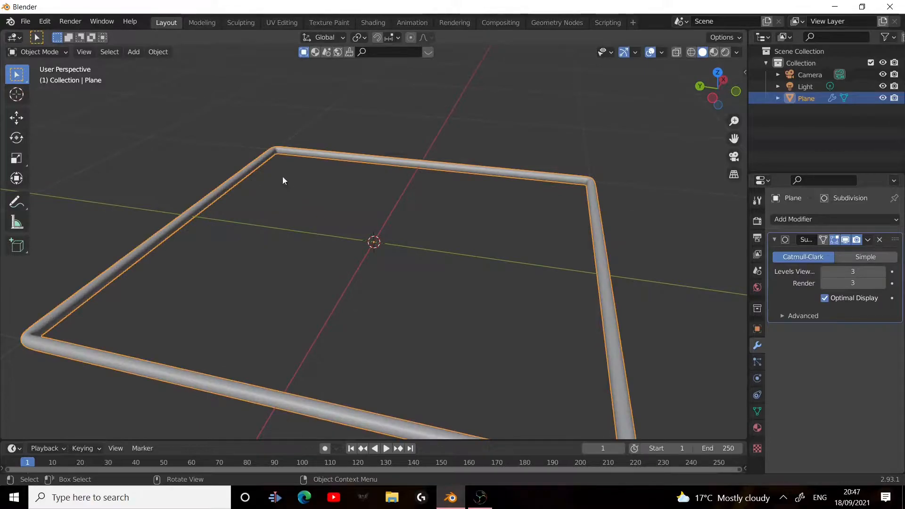
right_click(252, 162)
click(250, 162)
scroll(276, 182, down, 4)
middle_drag(272, 225, 349, 212)
key(Tab)
key(Tab)
click(516, 206)
middle_drag(516, 206, 423, 273)
scroll(423, 269, up, 4)
middle_drag(443, 239, 471, 160)
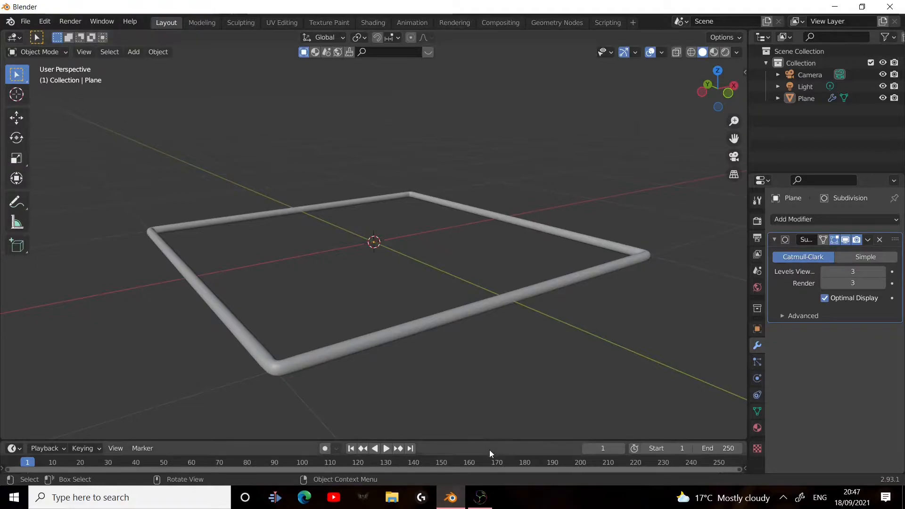
Enlarge the timeline area and set the animation's end frame to 120
drag(492, 440, 470, 350)
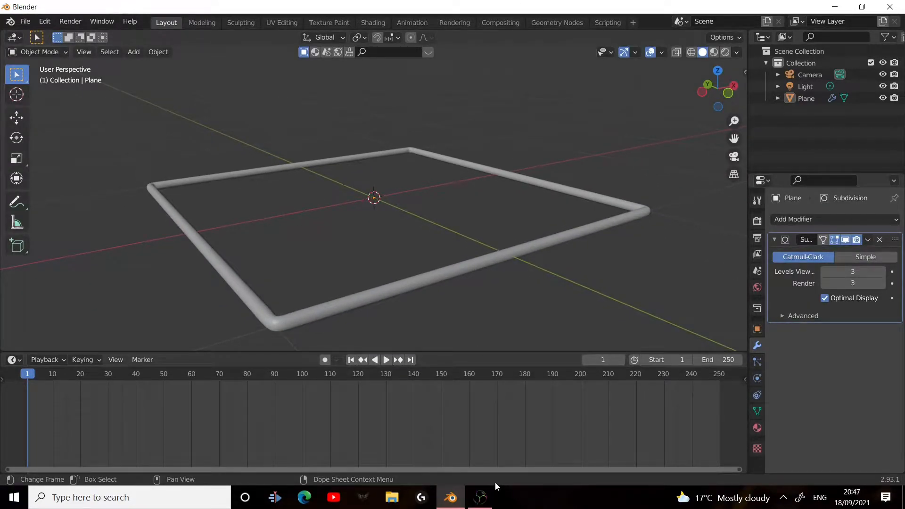
scroll(488, 137, down, 4)
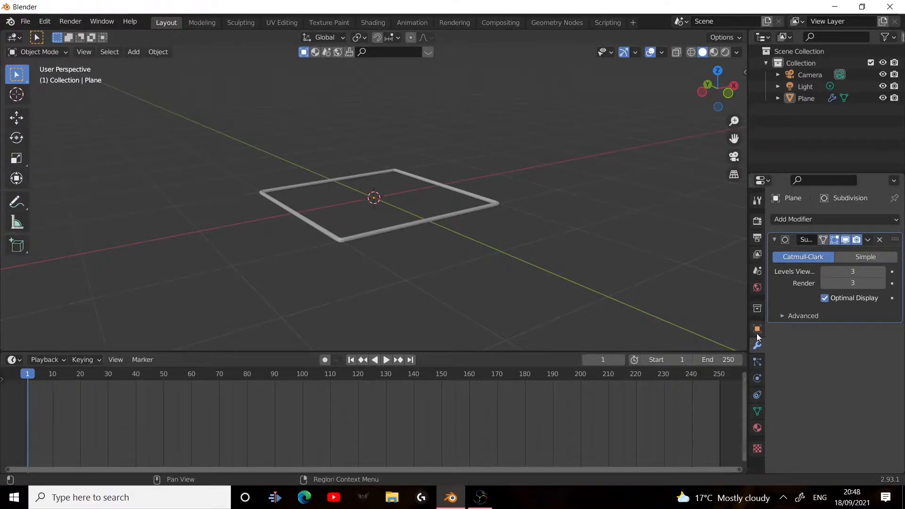
drag(719, 361, 659, 361)
scroll(369, 428, down, 4)
scroll(375, 421, up, 6)
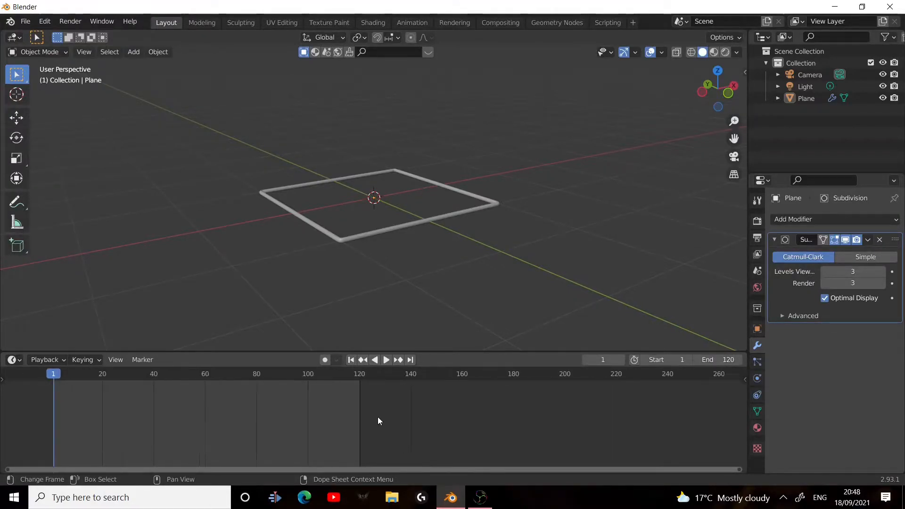
drag(719, 361, 721, 361)
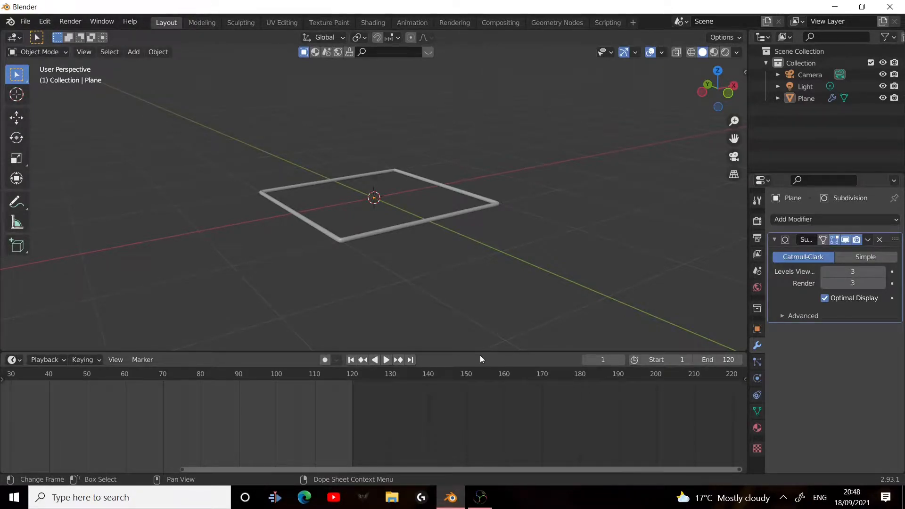
key(Home)
middle_drag(451, 420, 609, 414)
scroll(552, 415, up, 3)
middle_drag(552, 415, 666, 395)
Select the square frame and insert a Rotation keyframe for it at frame 1
scroll(408, 220, up, 5)
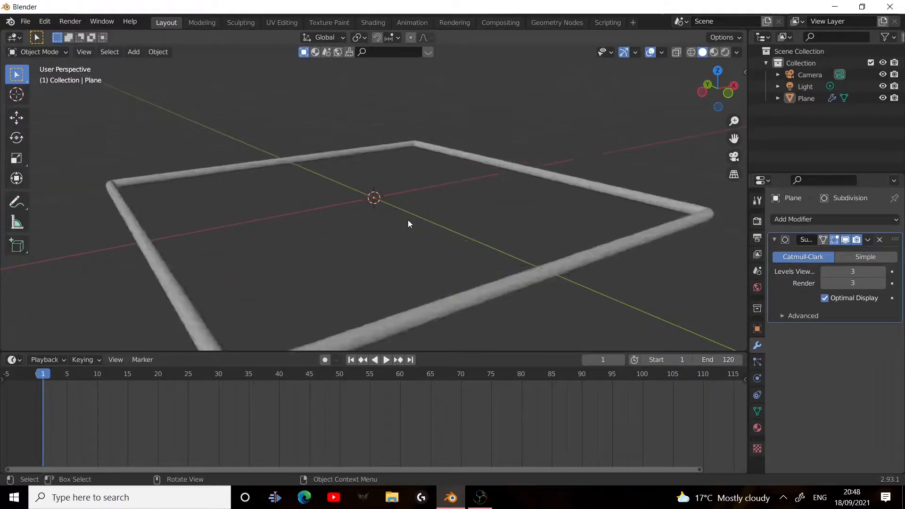
scroll(413, 220, down, 3)
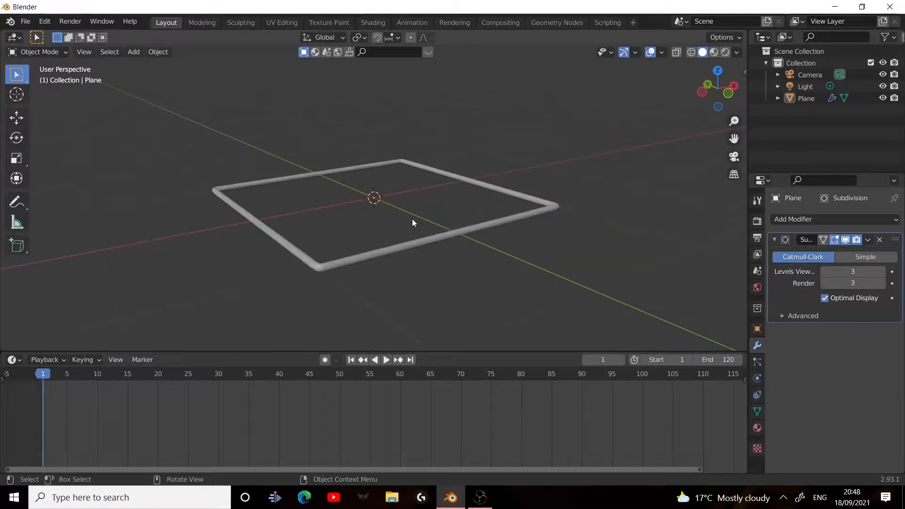
click(728, 93)
middle_drag(550, 145, 491, 199)
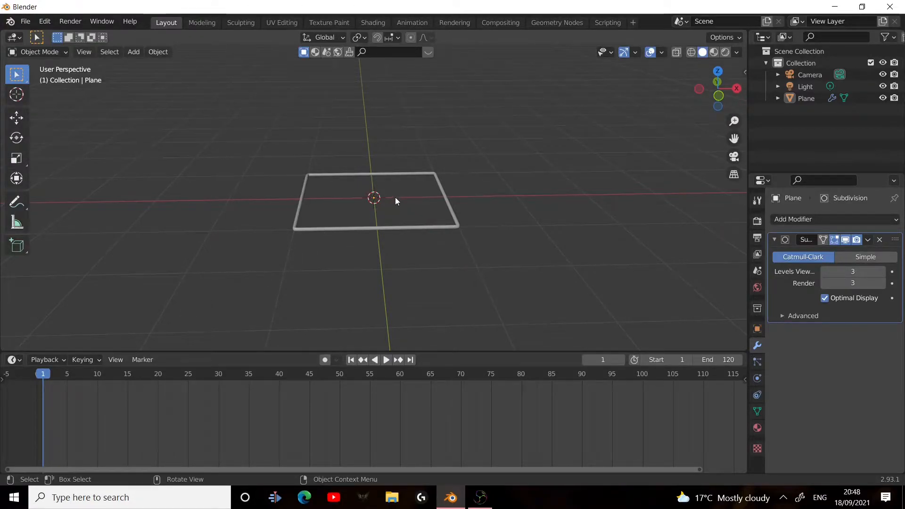
click(399, 231)
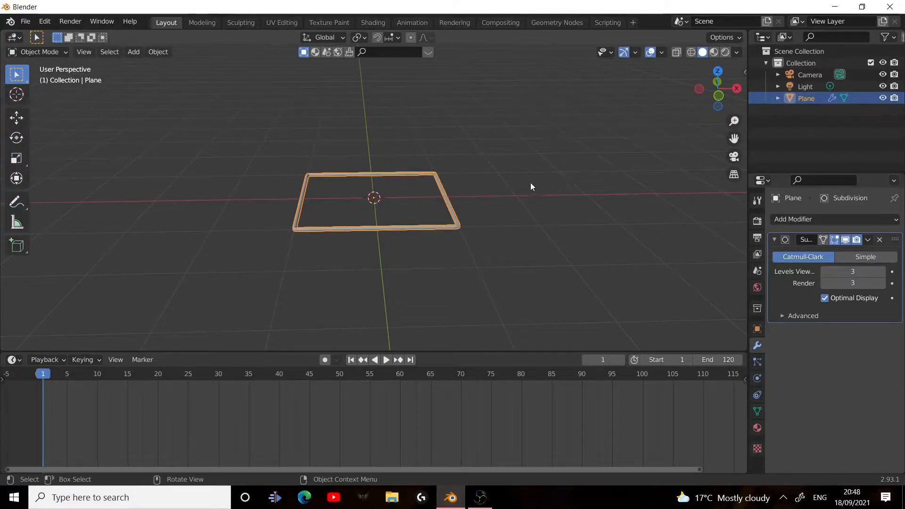
key(i)
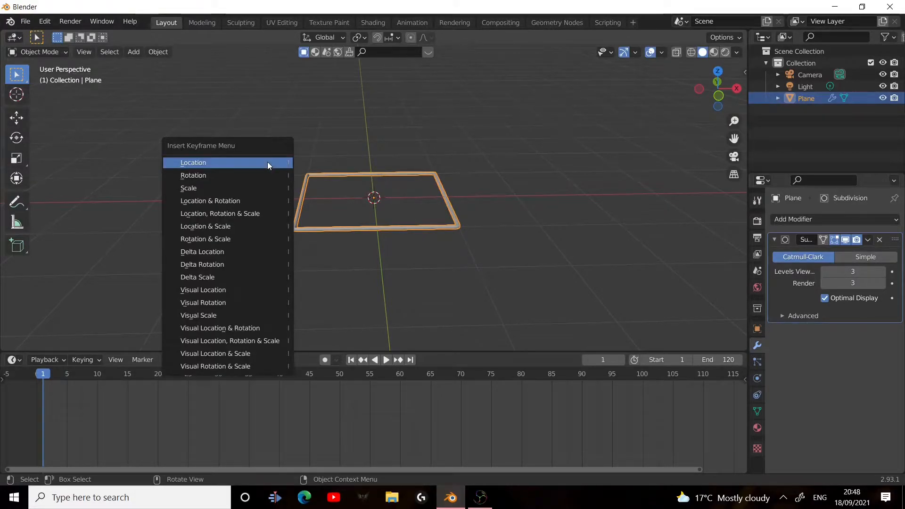
click(202, 176)
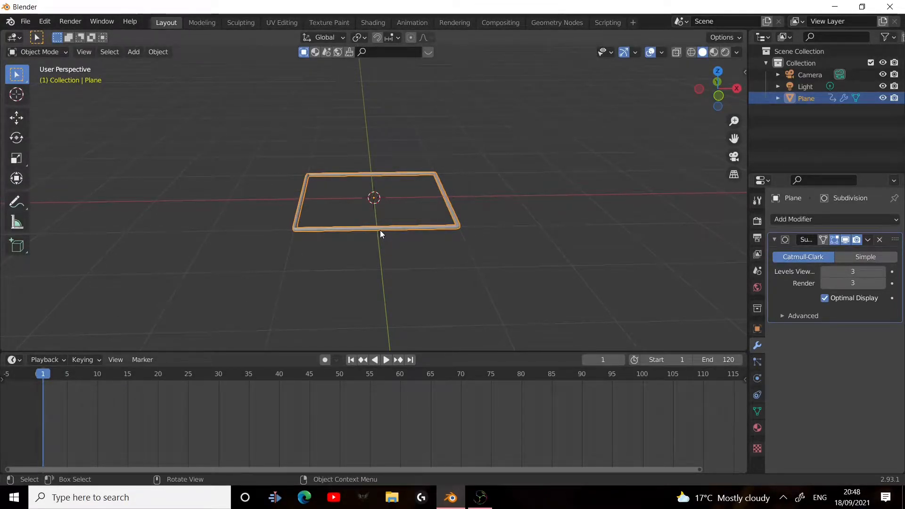
At frame 60, rotate the square frame 45° about the global Z axis and insert a Rotation keyframe
drag(266, 373, 398, 372)
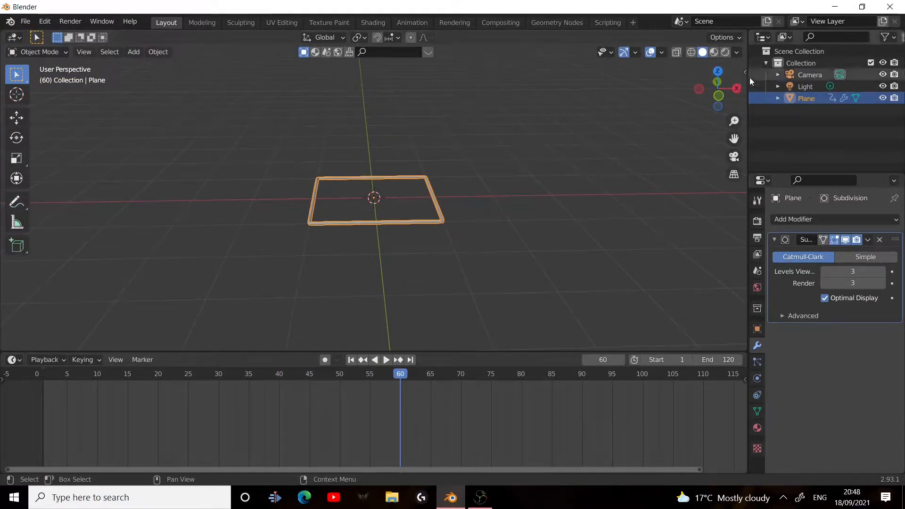
text(rz45)
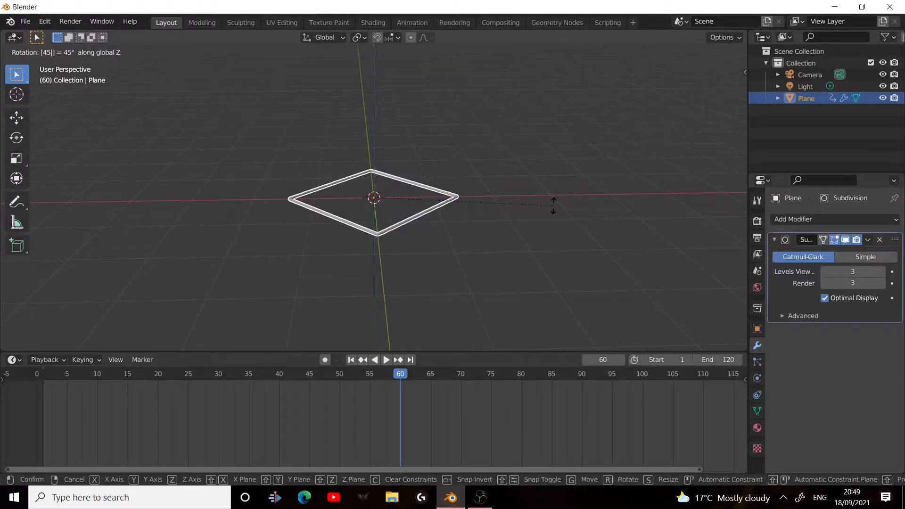
key(Return)
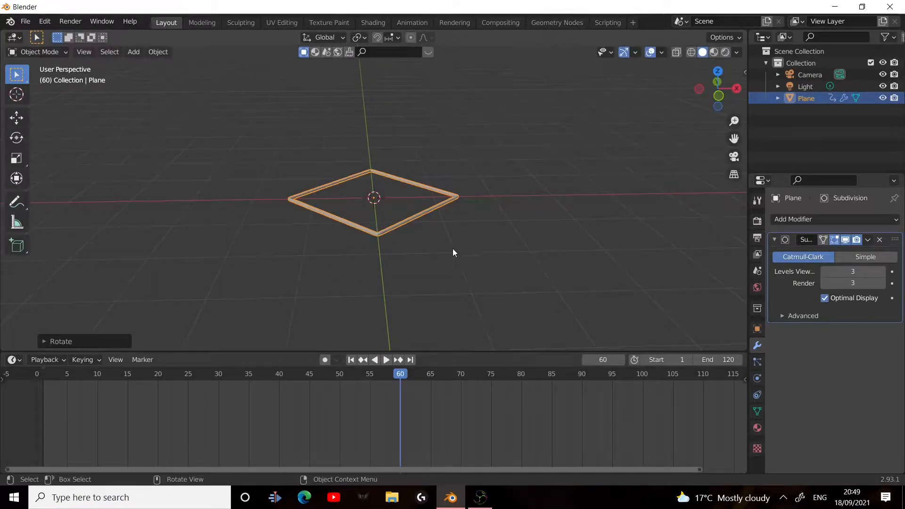
key(i)
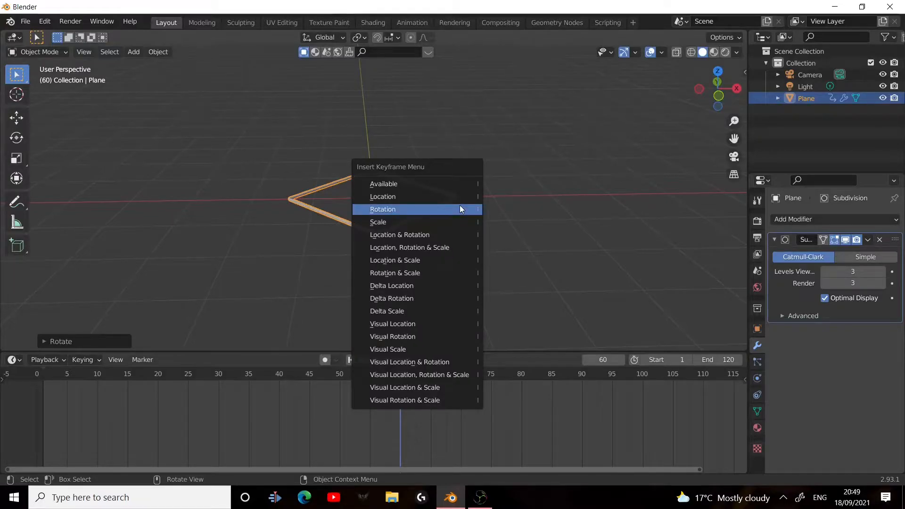
click(460, 209)
Bring both keyframes into view in the timeline and preview the rotation by playing and scrubbing through it
click(374, 359)
key(space)
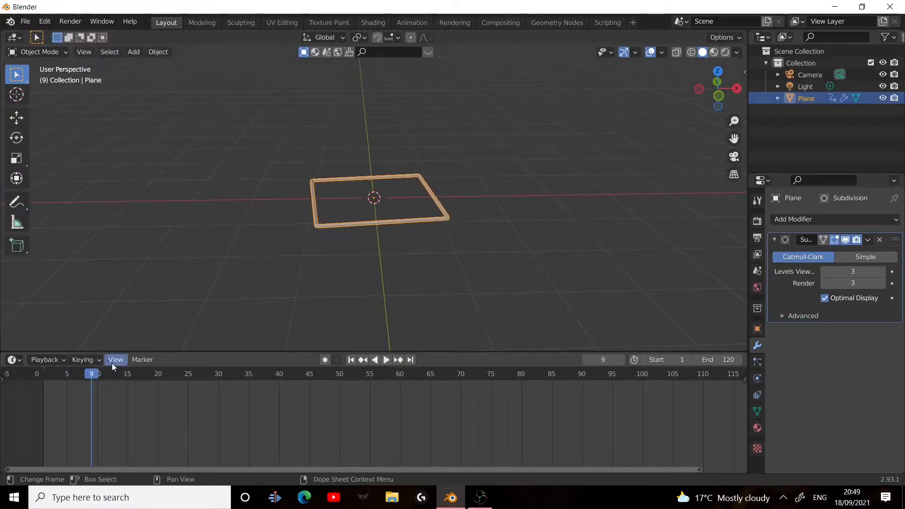
scroll(125, 391, down, 1)
ctrl+scroll(189, 435, down, 3)
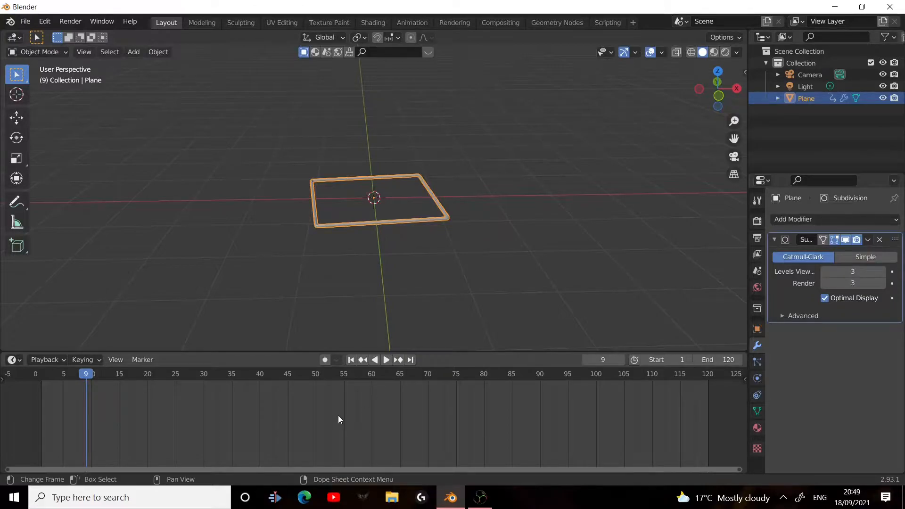
middle_drag(321, 395, 332, 459)
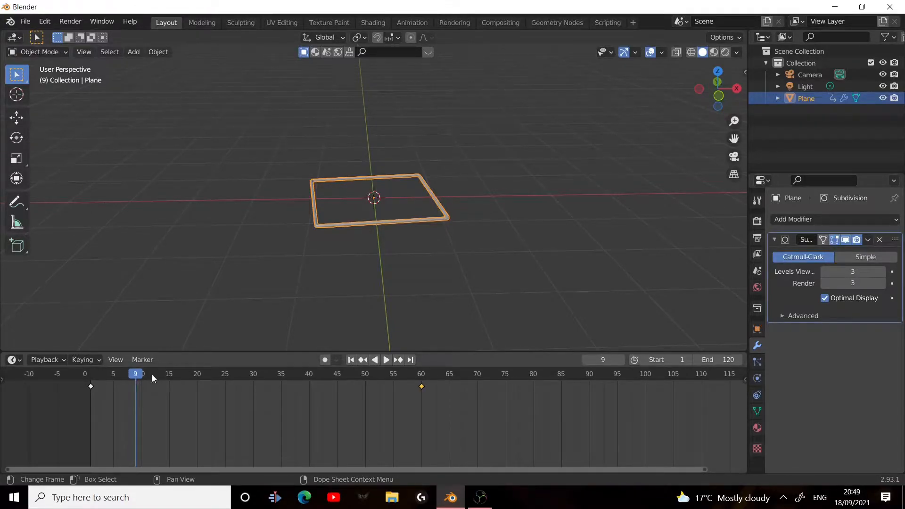
key(space)
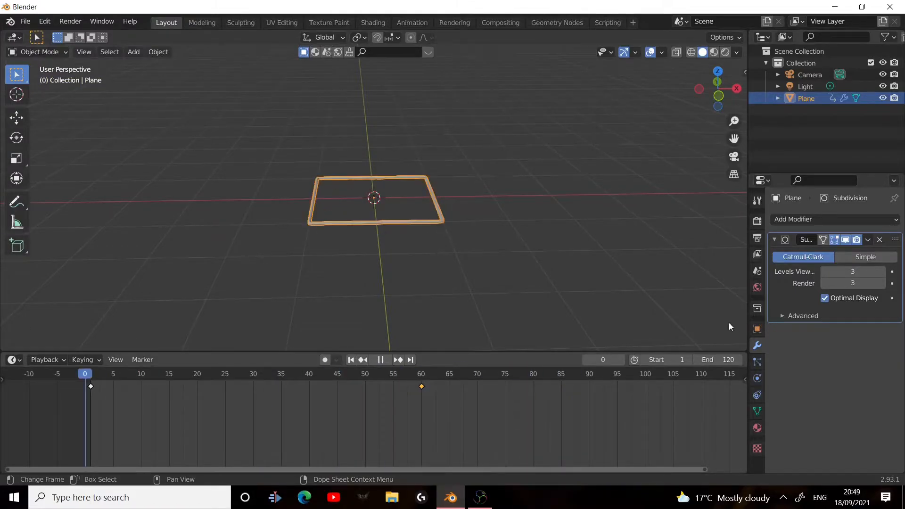
scroll(533, 390, down, 3)
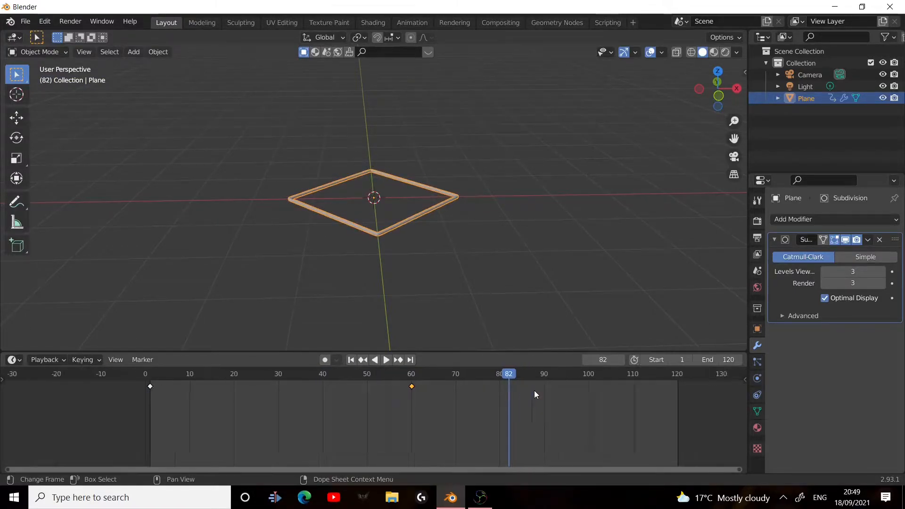
drag(441, 377, 573, 395)
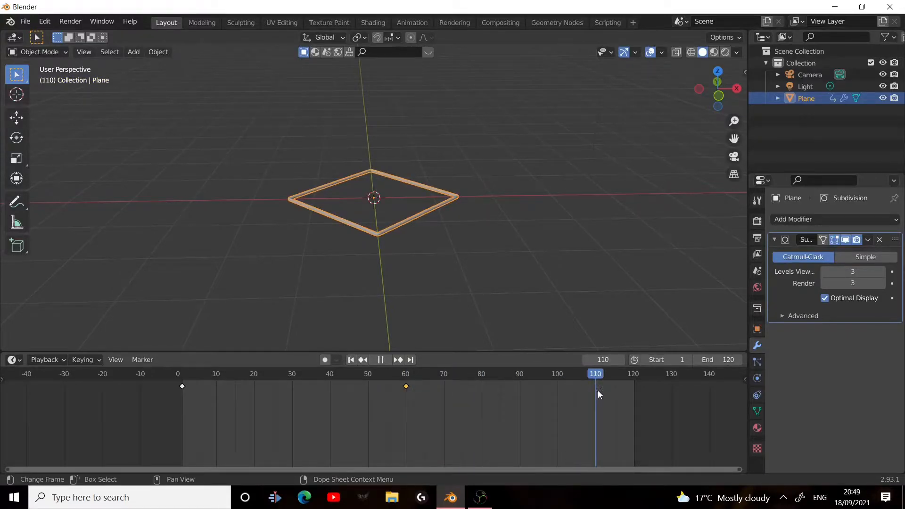
Duplicate the keyframe at frame 1 and move the copy 120 frames later, to frame 121
drag(628, 388, 379, 380)
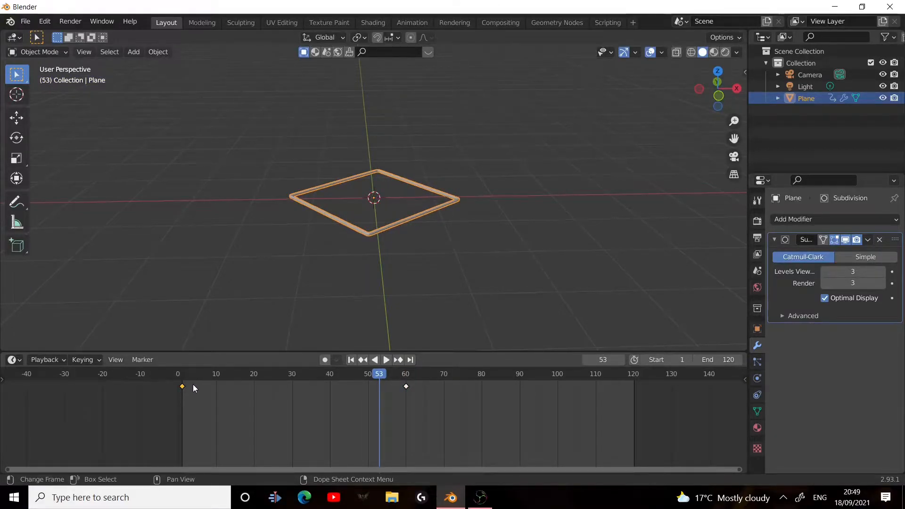
key(g)
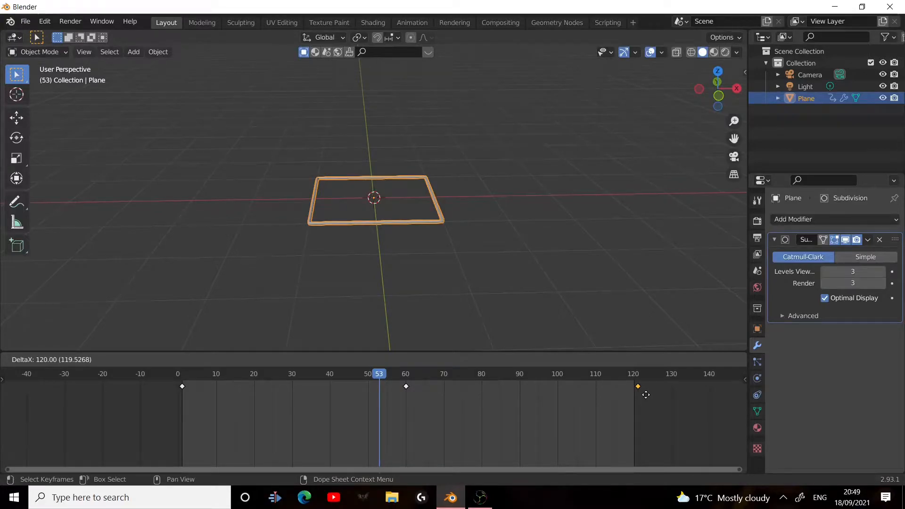
click(645, 395)
Play and scrub through the full rotation animation, viewing the square frame up close to check the looping motion
click(179, 374)
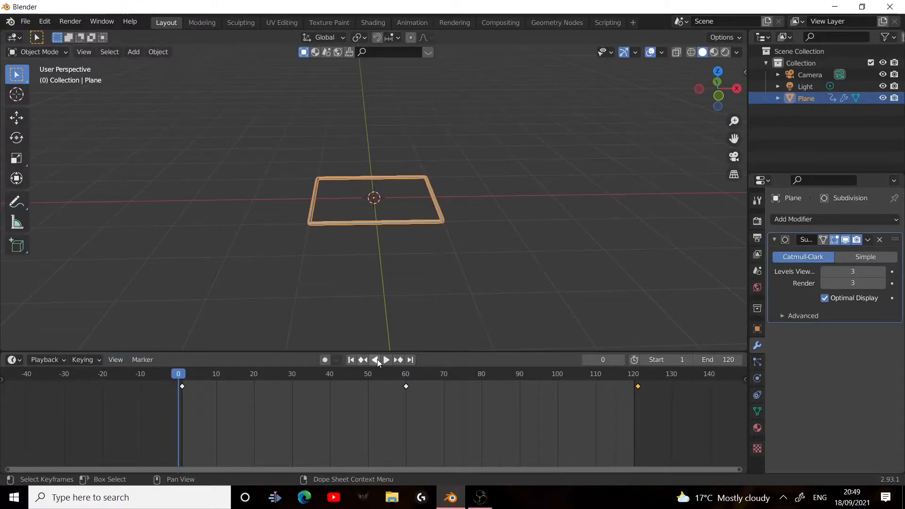
click(385, 361)
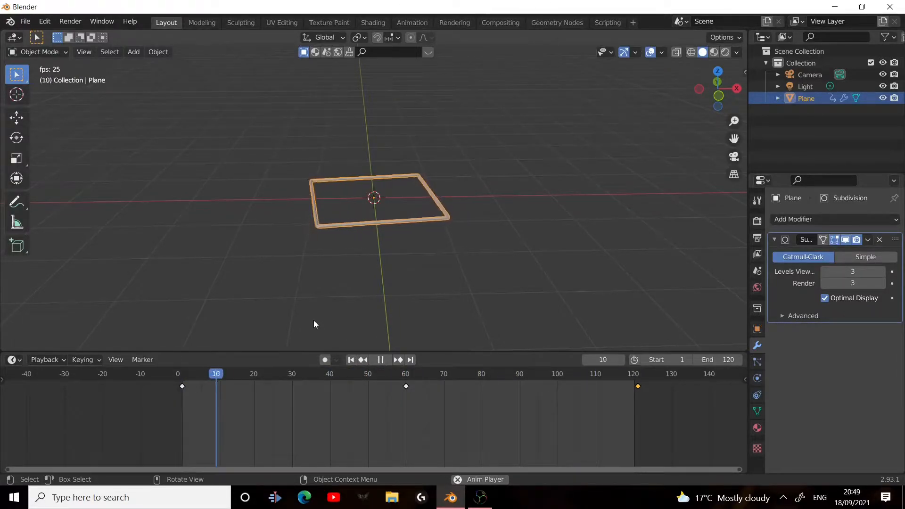
click(380, 359)
drag(627, 377, 635, 376)
key(space)
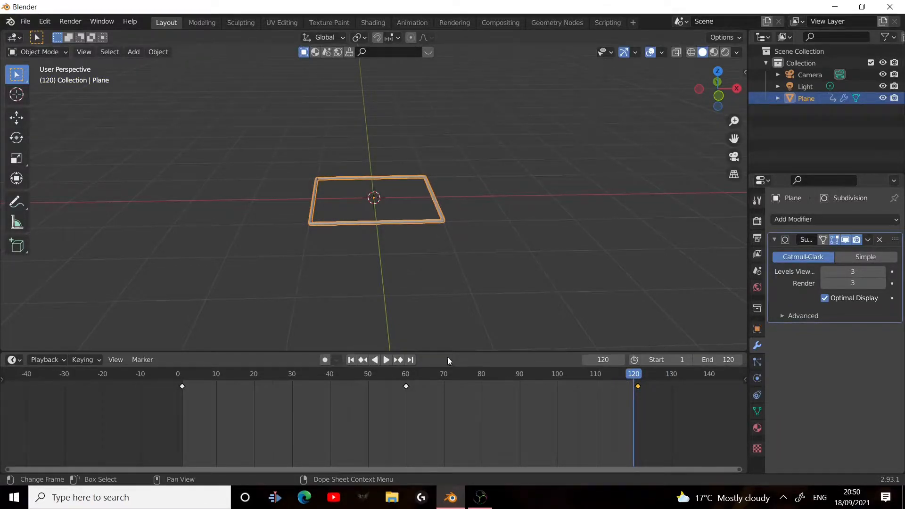
scroll(386, 246, down, 6)
scroll(377, 251, up, 10)
scroll(372, 255, up, 4)
middle_drag(372, 255, 400, 246)
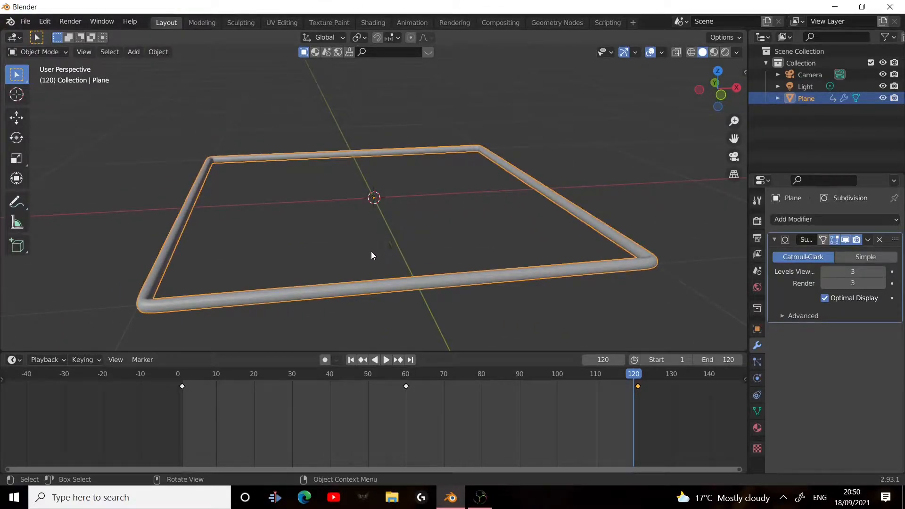
drag(636, 377, 403, 381)
click(380, 361)
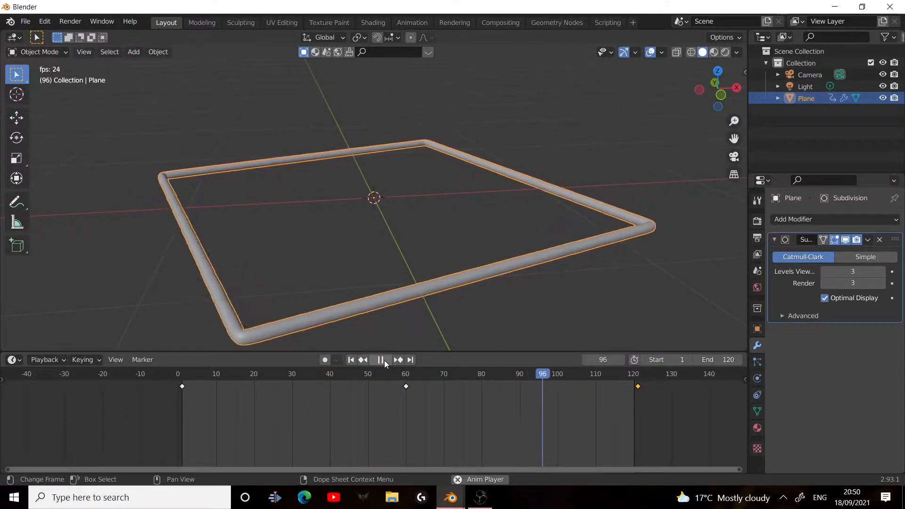
drag(264, 372, 183, 371)
click(379, 360)
drag(271, 376, 171, 366)
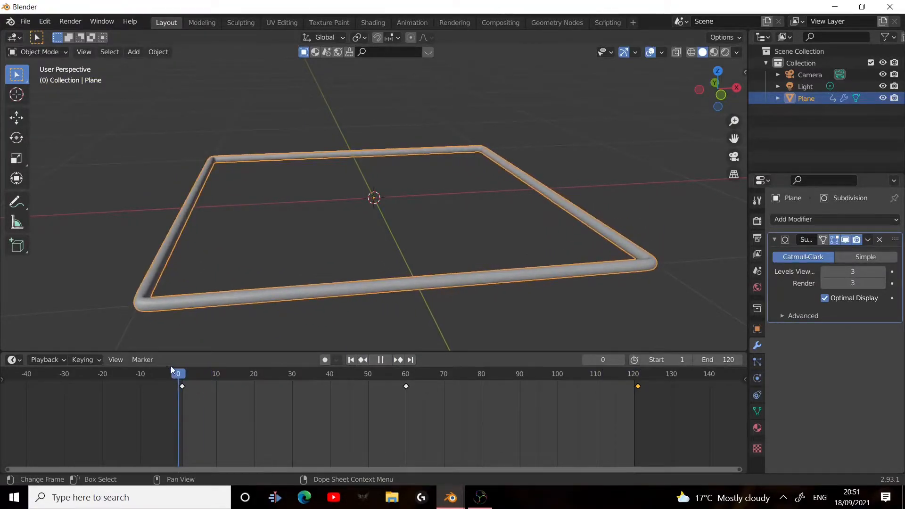
In front view at frame 0, duplicate the square frame and place the copy 0.1 m straight above the original
click(720, 95)
scroll(414, 220, down, 3)
scroll(415, 214, up, 6)
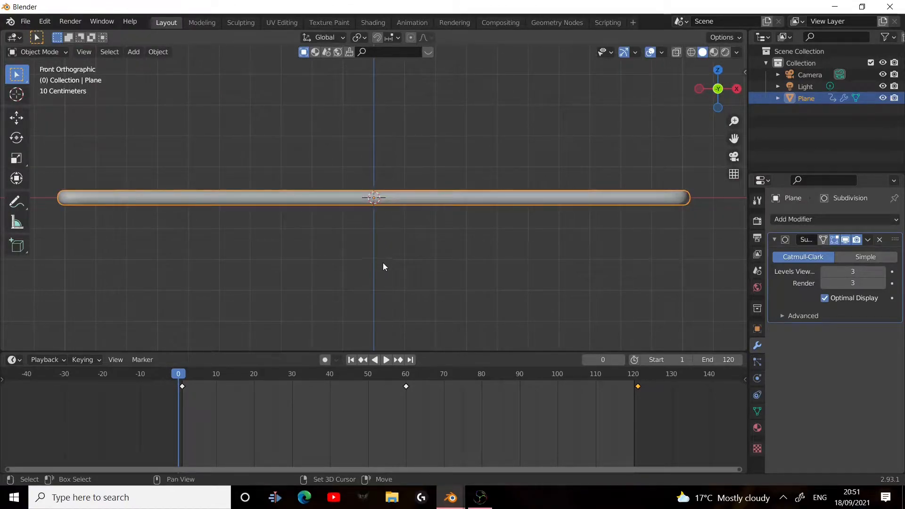
shift+middle_drag(362, 235, 358, 273)
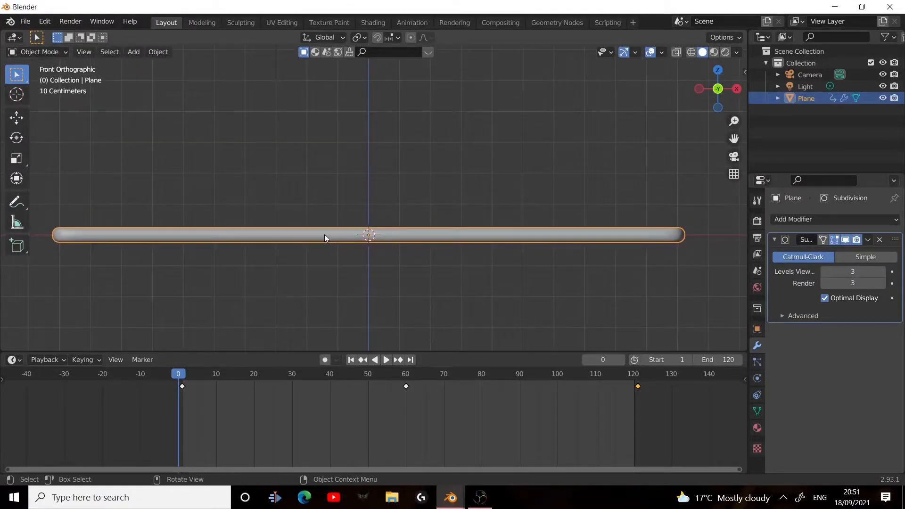
key(shift+d)
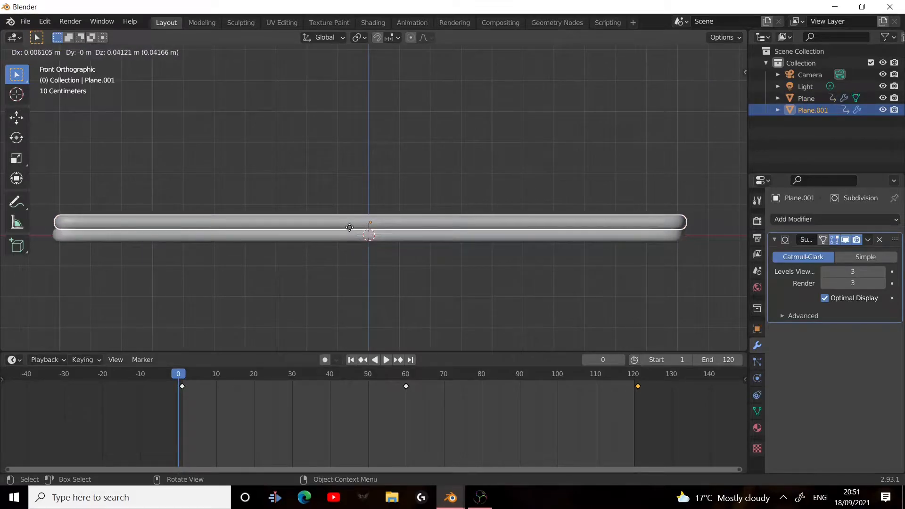
key(ctrl)
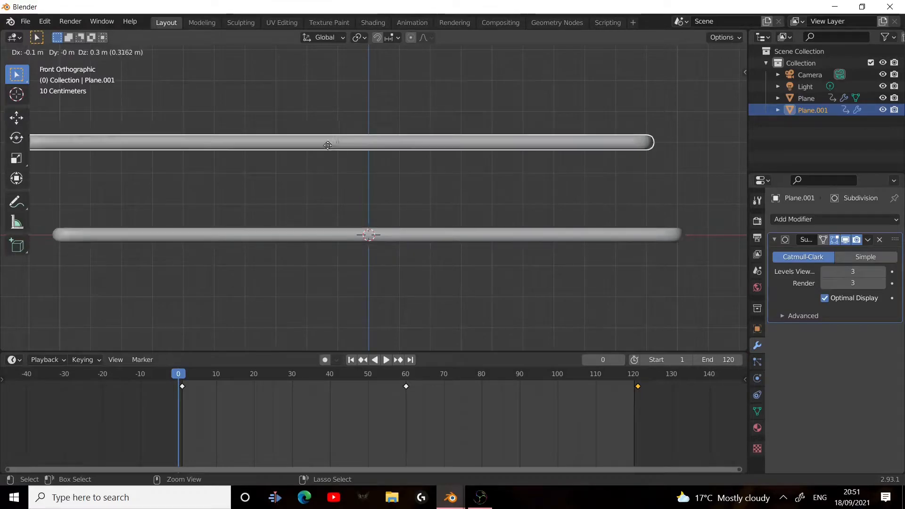
click(347, 221)
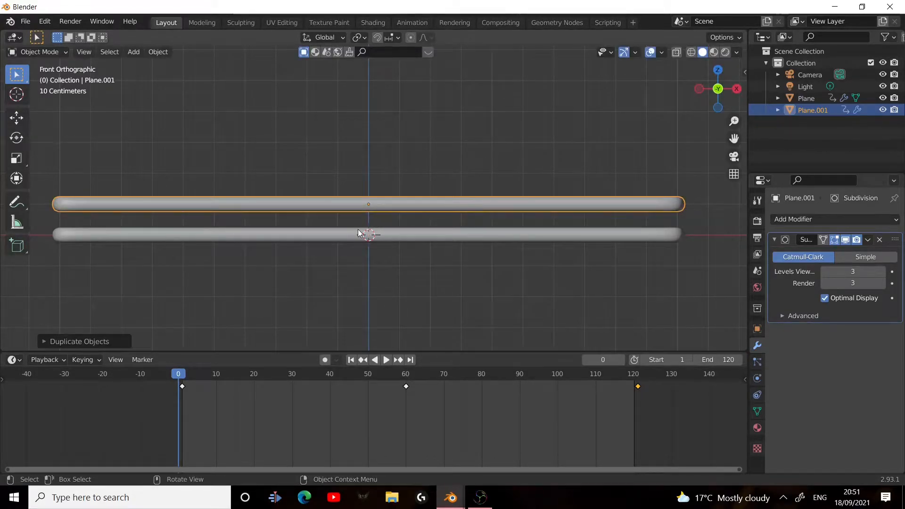
Select all keyframes of the upper frame copy and shift them one frame later, putting the middle keyframe at frame 61
scroll(358, 232, down, 1)
scroll(380, 255, down, 3)
scroll(377, 247, down, 1)
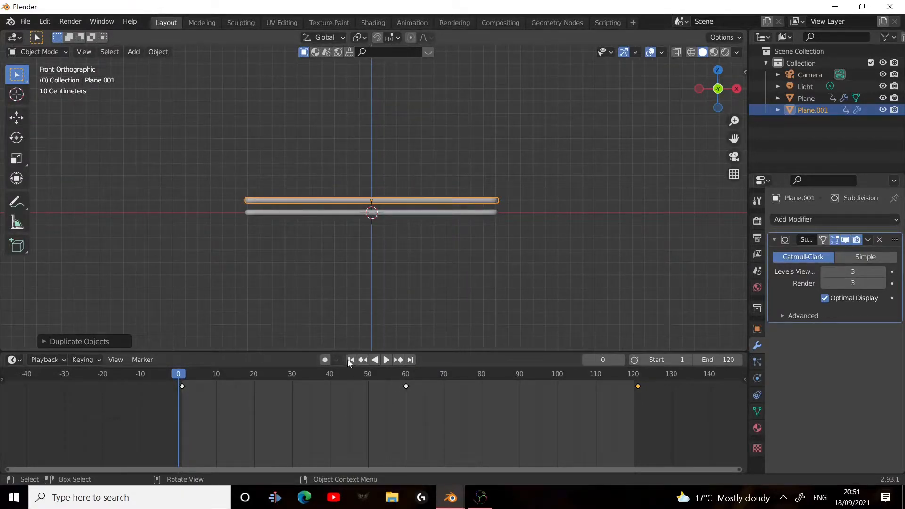
key(a)
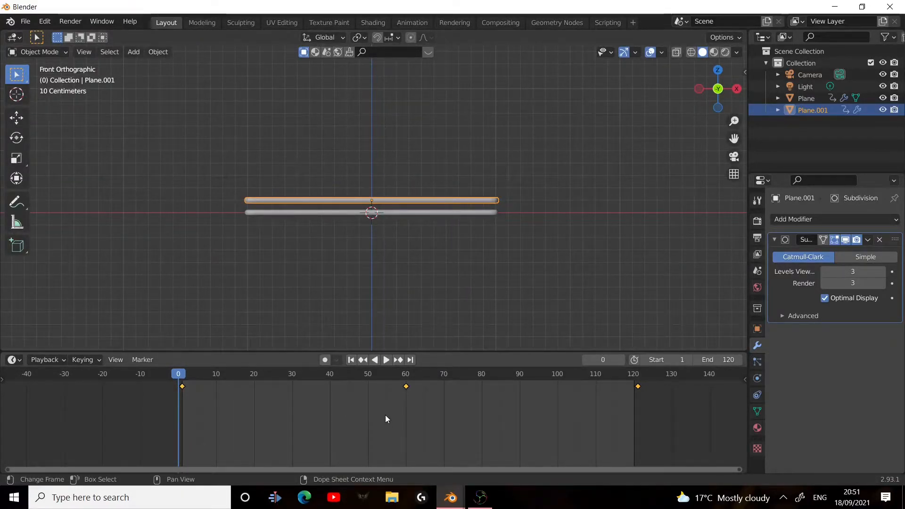
scroll(388, 410, up, 4)
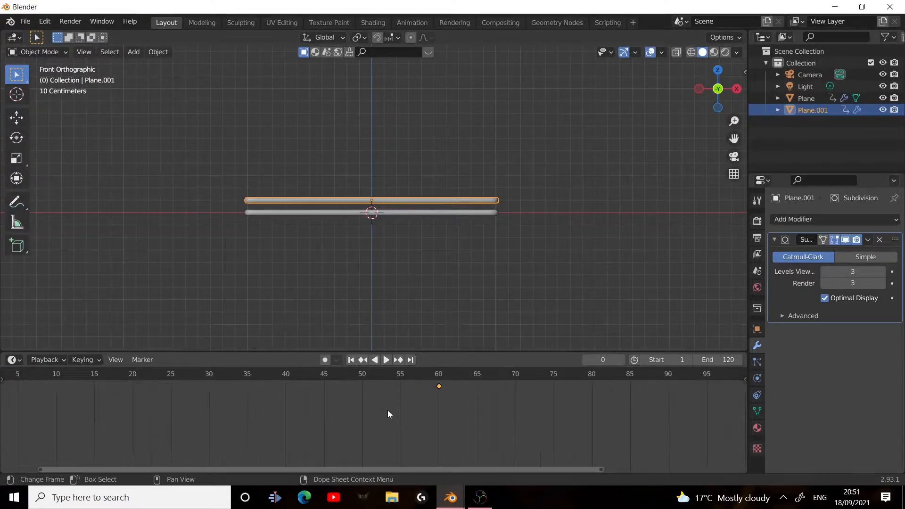
scroll(392, 411, up, 2)
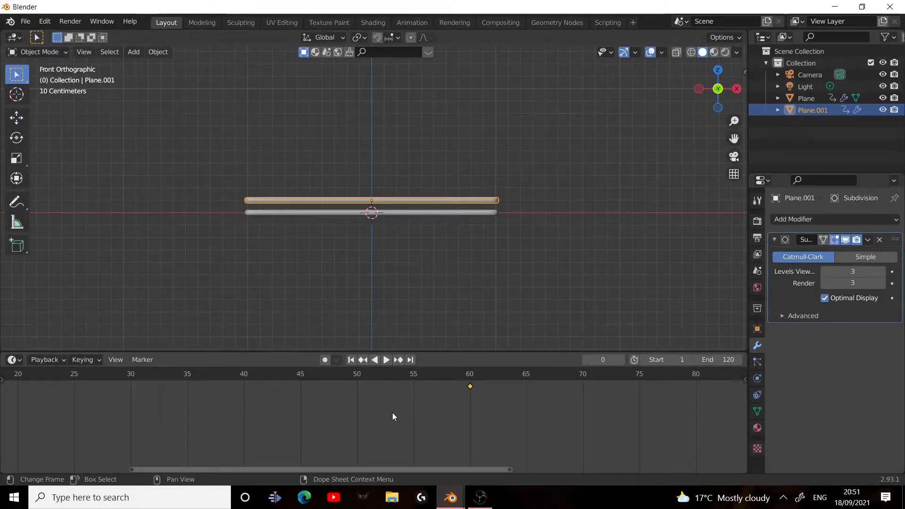
scroll(394, 411, up, 2)
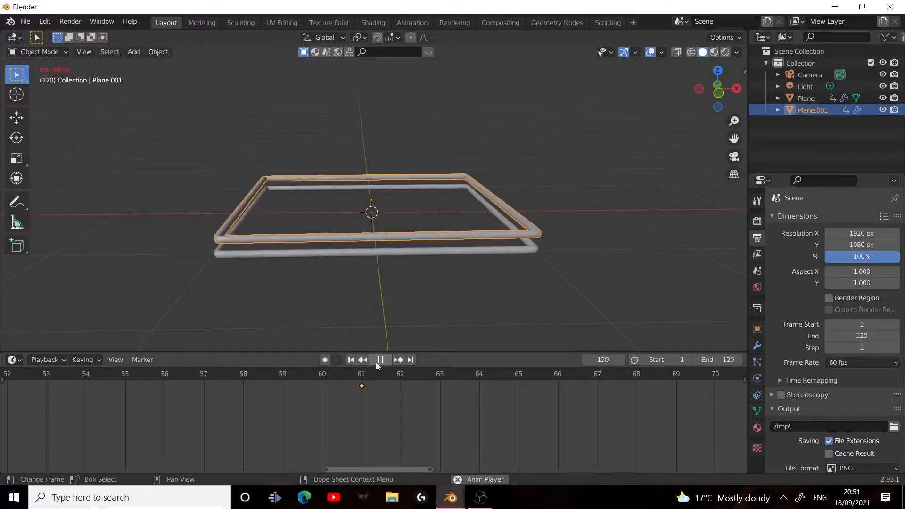
Stop the playback and scrub to frame 60 to compare the rotation of the two stacked frames
click(376, 361)
drag(374, 370, 316, 372)
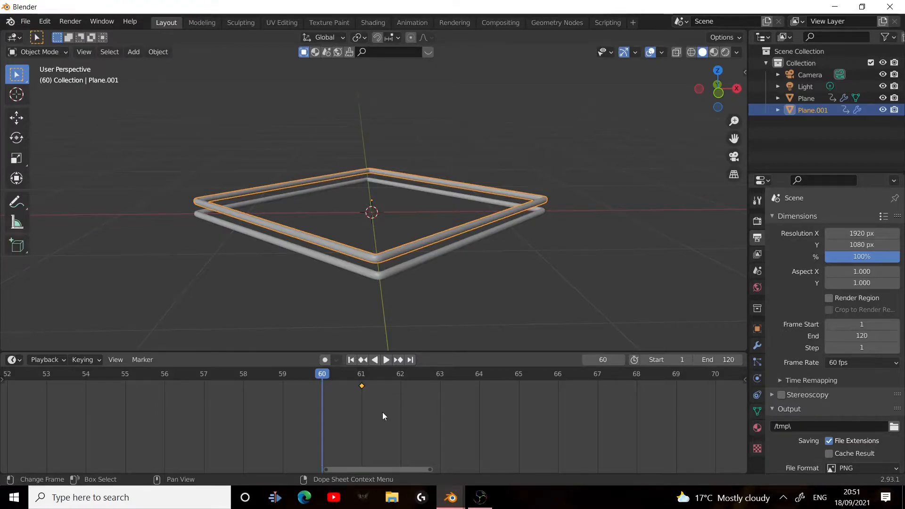
Shift all keyframes of the upper frame copy one frame later, putting the middle keyframe at frame 62, and scrub back to frame 58
key(g)
click(350, 394)
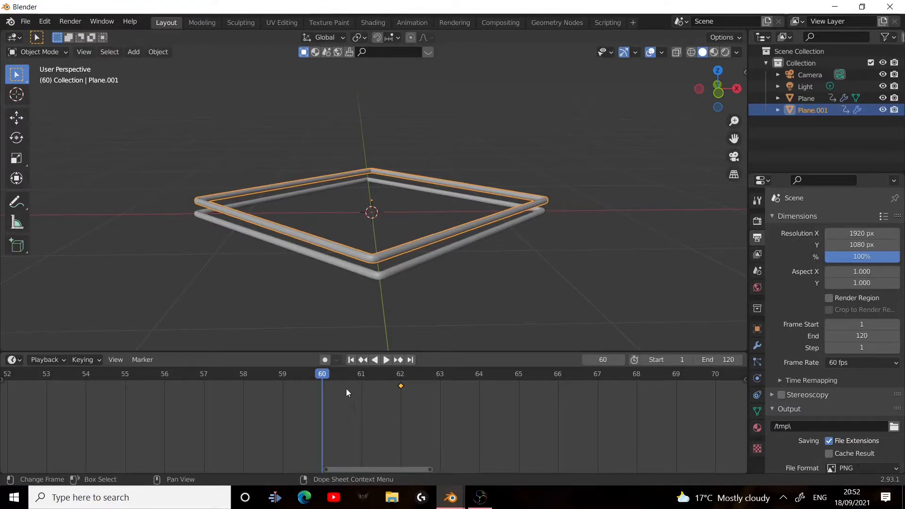
drag(320, 376, 259, 375)
scroll(381, 388, down, 3)
scroll(390, 264, down, 5)
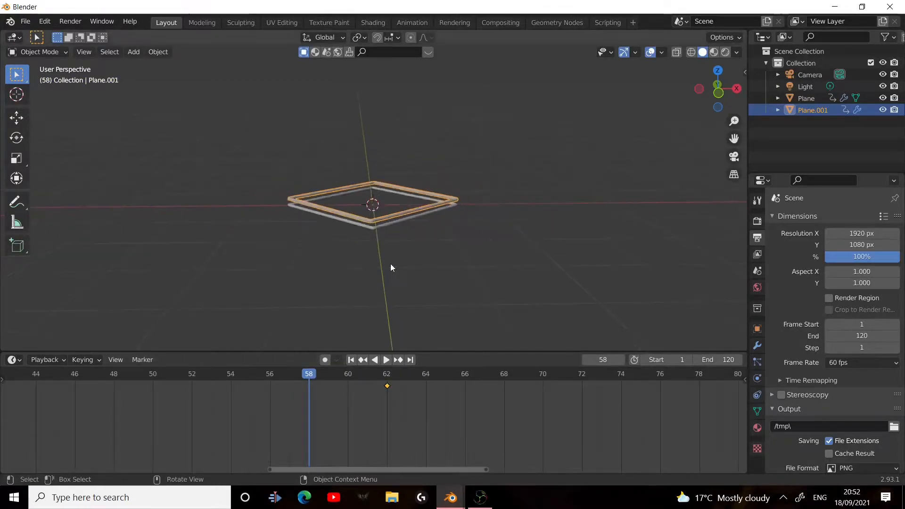
In front view at frame 0, duplicate the upper square frame and place the copy 0.1 m straight above it
click(728, 93)
scroll(541, 177, up, 5)
scroll(311, 380, down, 6)
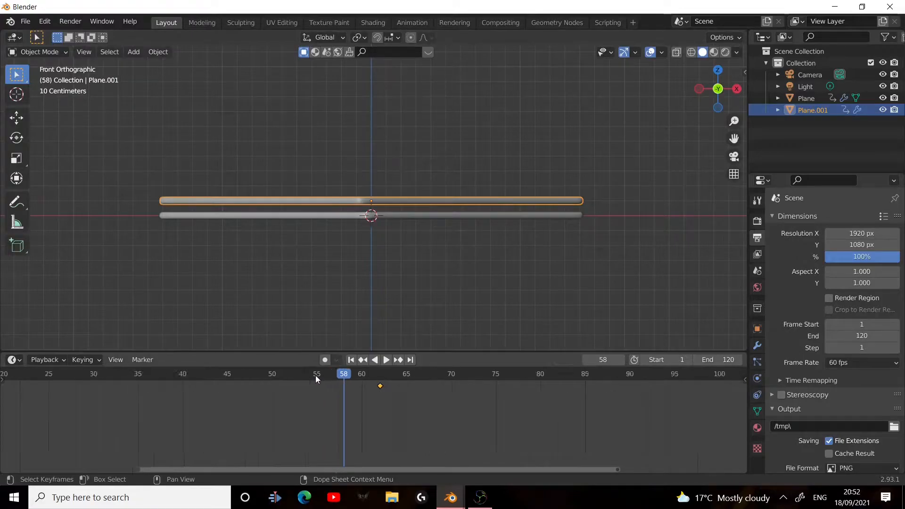
key(space)
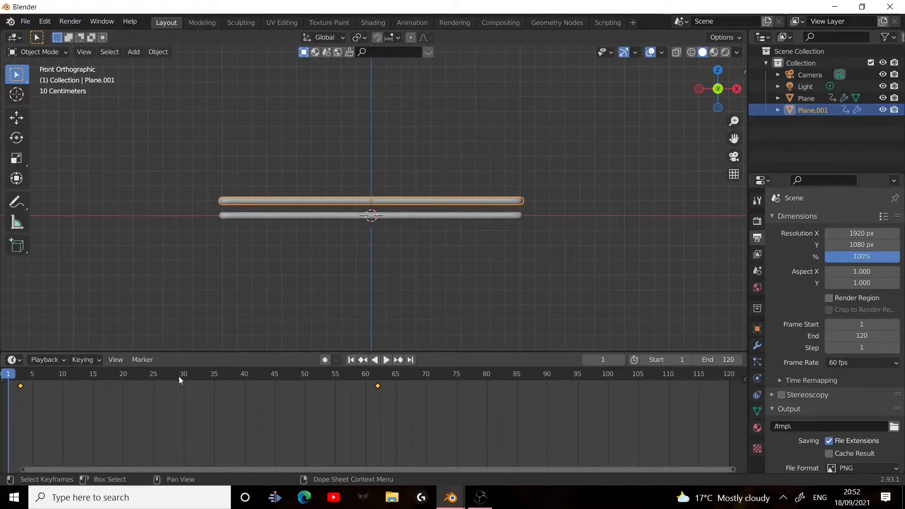
scroll(387, 262, up, 6)
scroll(380, 266, down, 3)
middle_drag(380, 271, 386, 296)
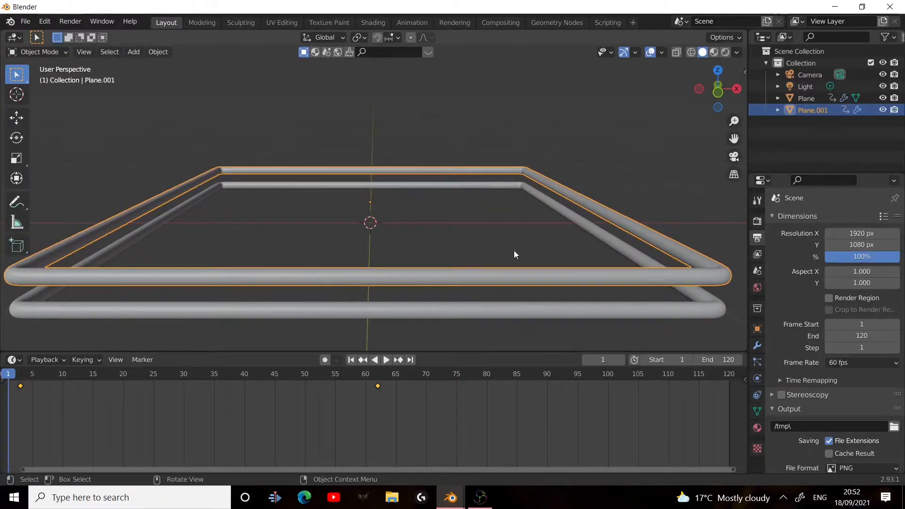
key(Left)
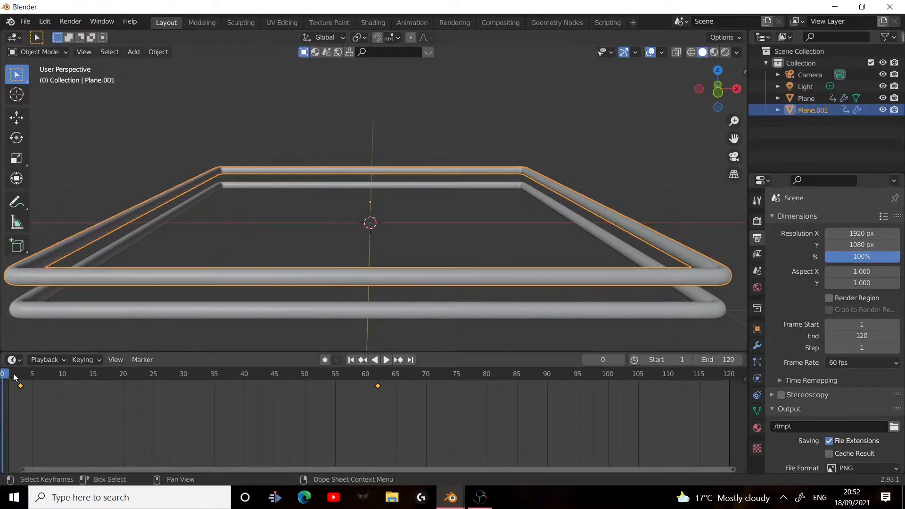
click(710, 98)
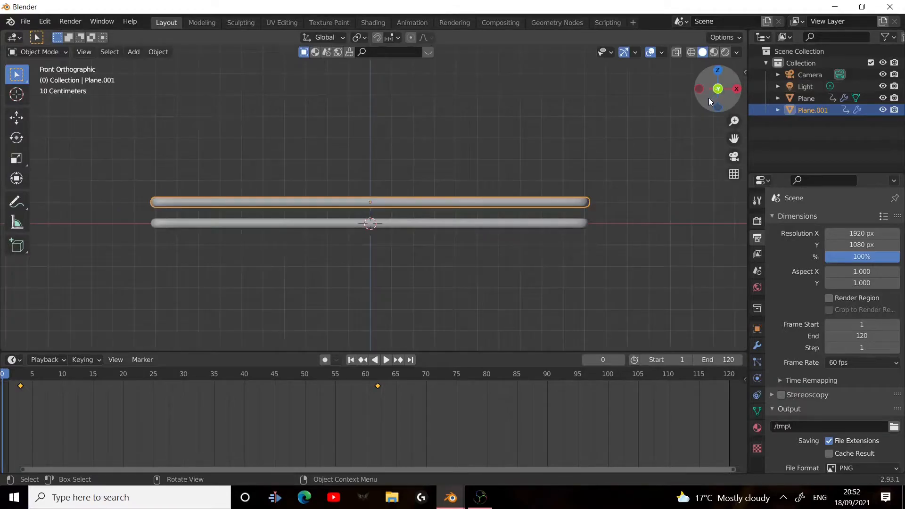
key(shift+d)
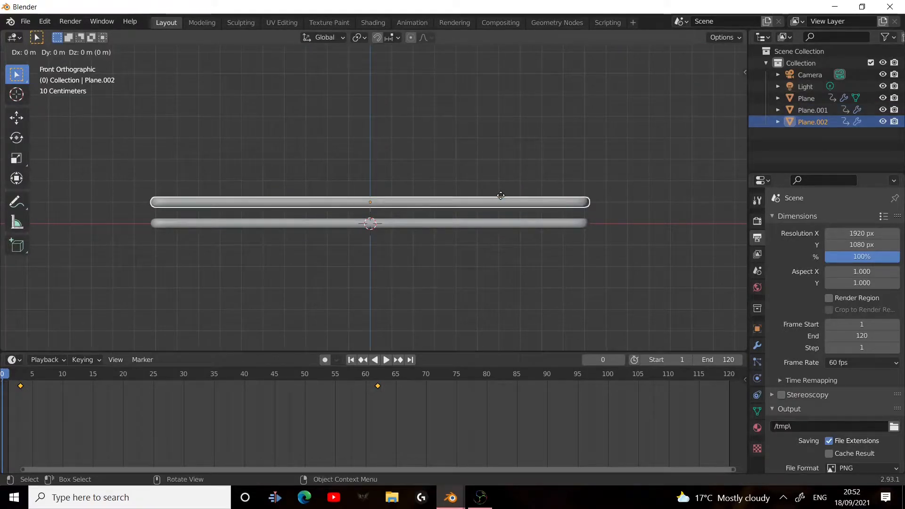
click(501, 180)
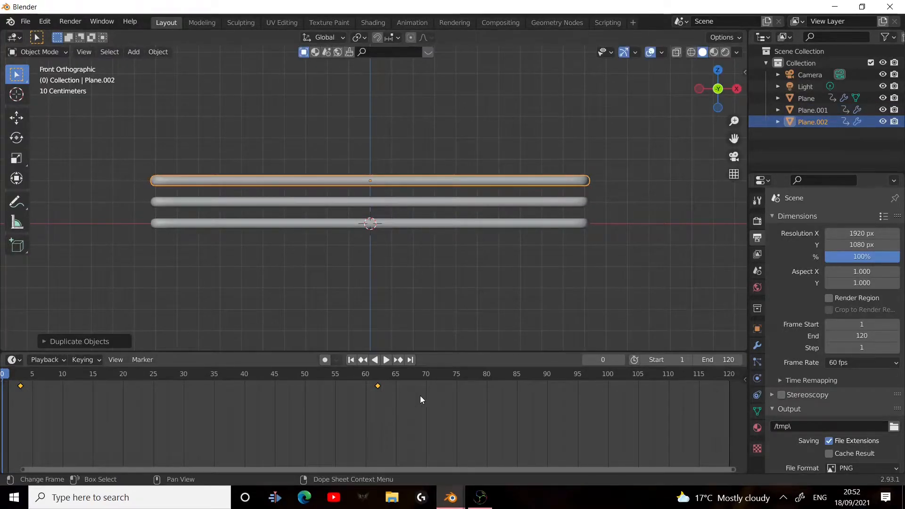
Shift all keyframes of the third frame two frames later, putting its middle keyframe at frame 64
scroll(432, 400, up, 8)
scroll(446, 408, up, 8)
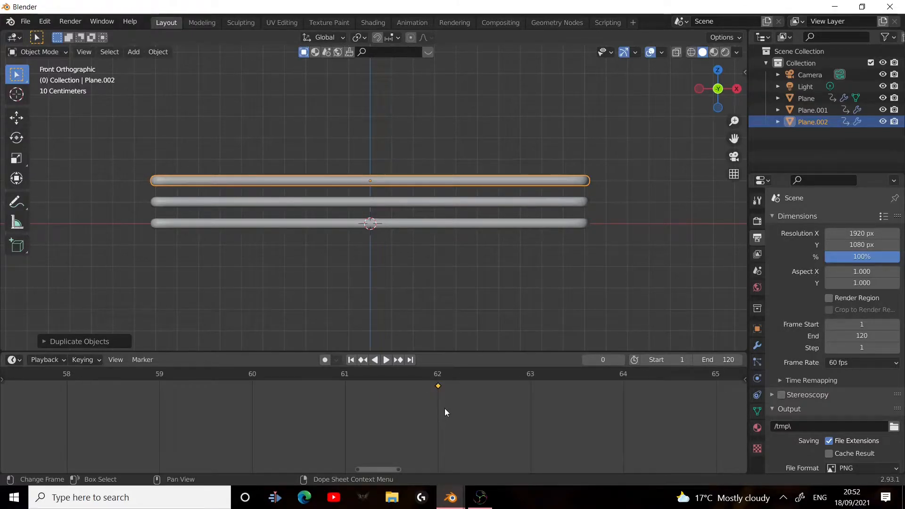
scroll(549, 418, down, 4)
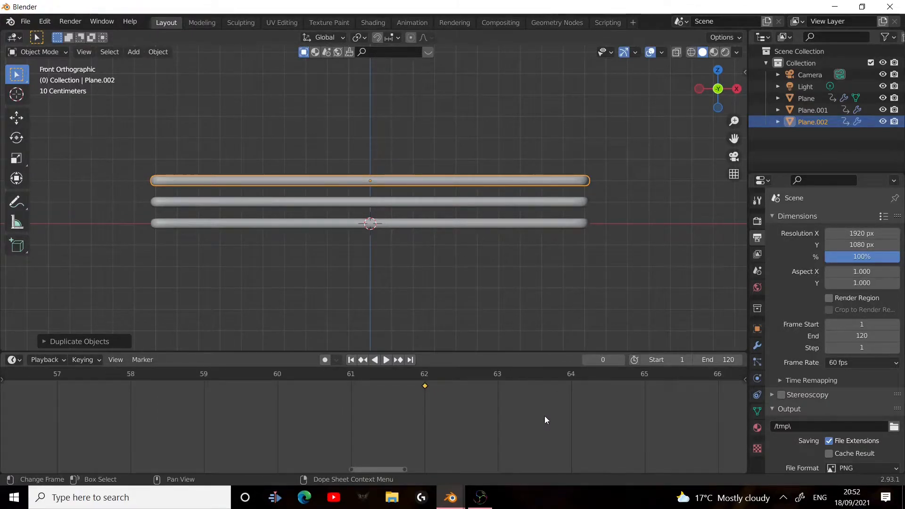
key(g)
click(617, 412)
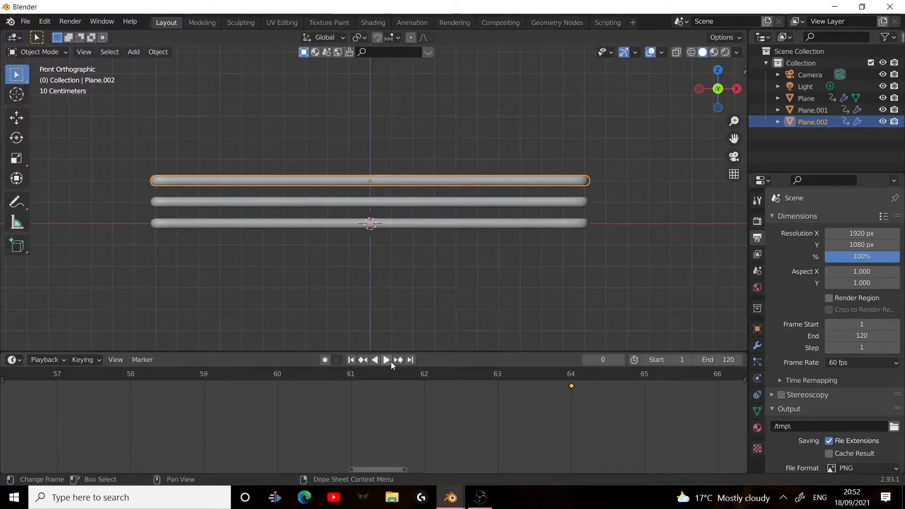
scroll(443, 267, down, 4)
scroll(439, 264, up, 8)
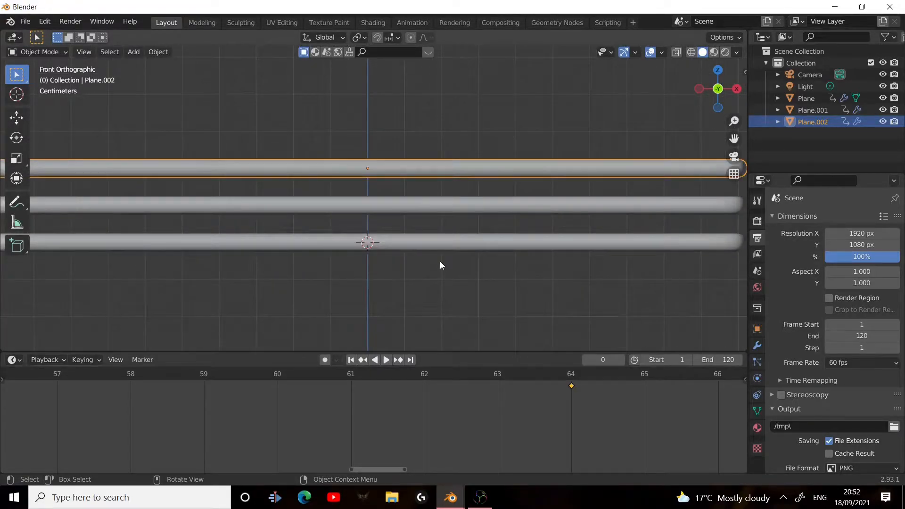
scroll(441, 260, down, 3)
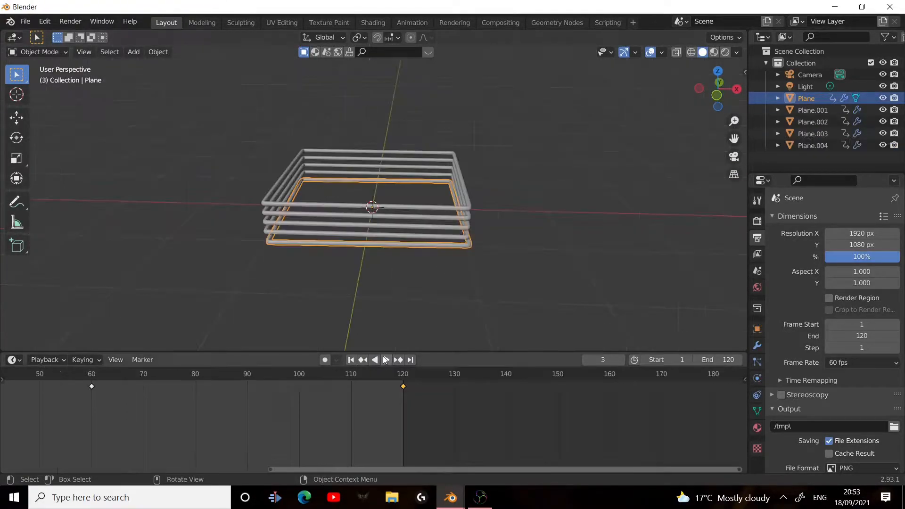
Play the animation of the five stacked frames in perspective to check their offset rotation, and stop it
click(384, 359)
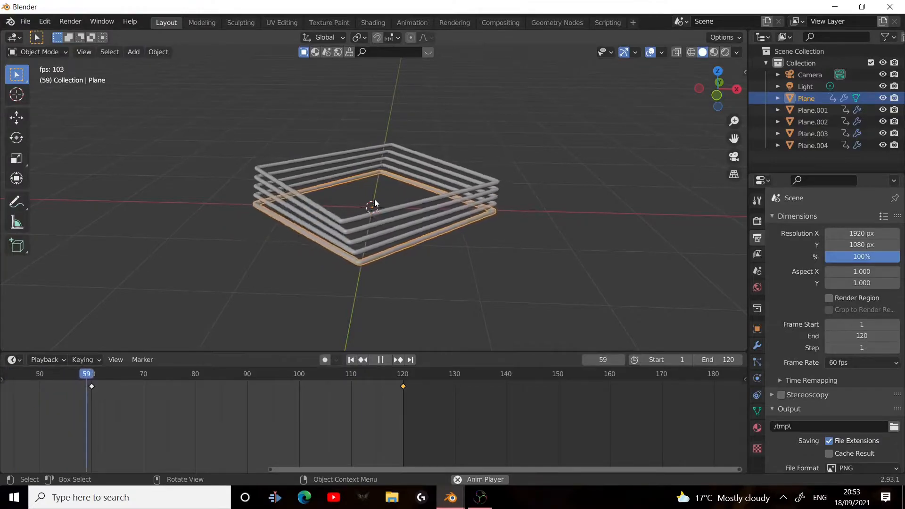
key(space)
scroll(392, 264, down, 5)
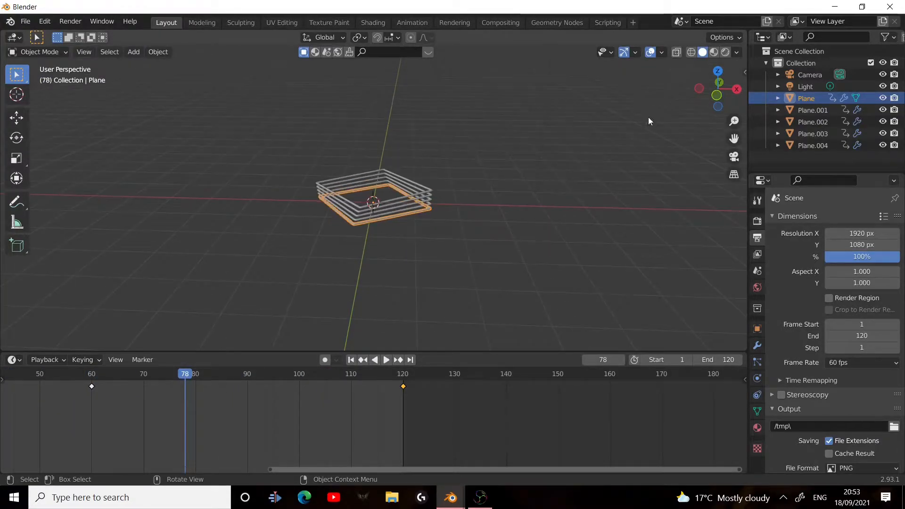
With all five frames selected at frame 0, shift the four copies' end keyframes one frame earlier, to frames 122, 124, 126 and 128
click(717, 93)
scroll(326, 362, down, 2)
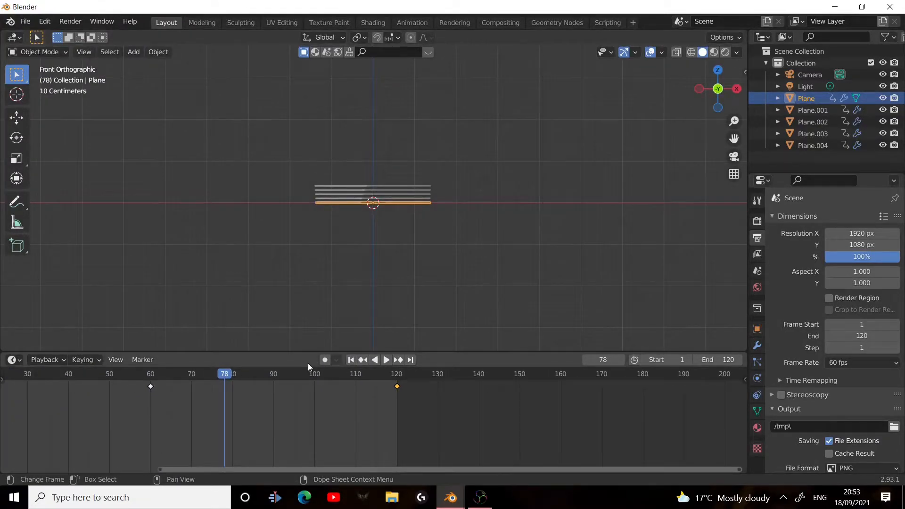
middle_drag(333, 404, 503, 422)
drag(400, 380, 81, 348)
scroll(417, 271, up, 6)
scroll(417, 273, up, 2)
drag(134, 91, 327, 291)
scroll(408, 283, down, 5)
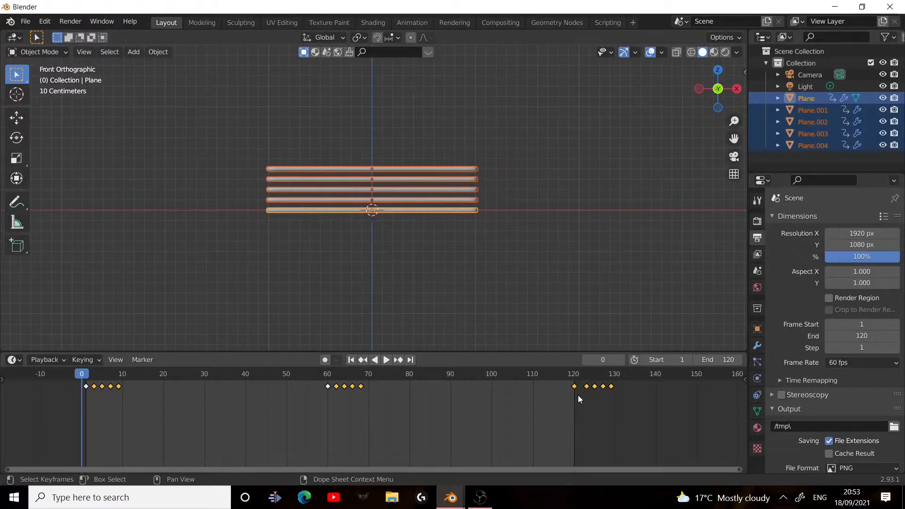
drag(584, 378, 615, 395)
key(g)
click(615, 423)
Play the animation and check the rotation of the five stacked frames from an angle and in front view
key(space)
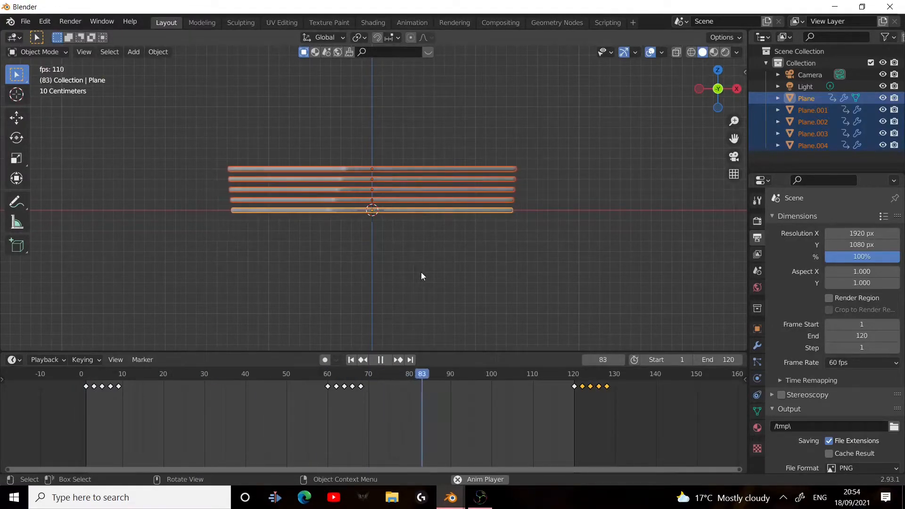
middle_drag(415, 279, 733, 74)
click(729, 84)
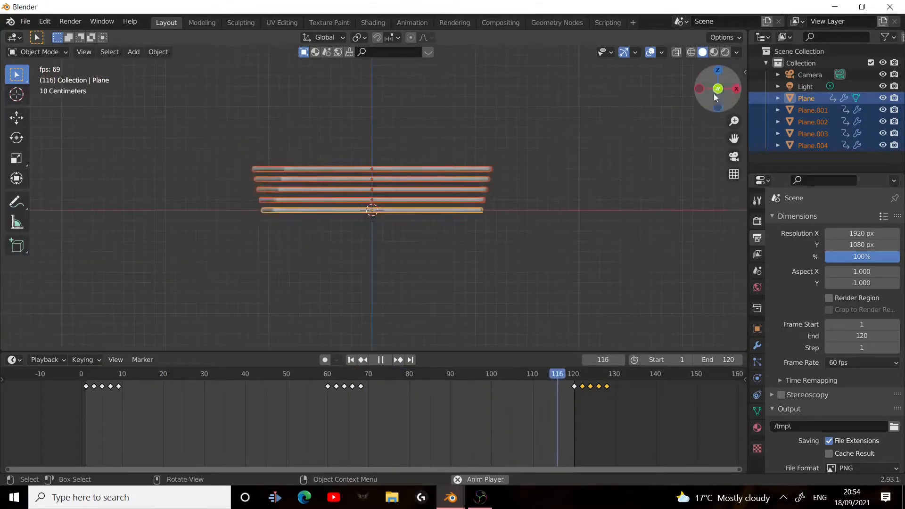
click(383, 360)
At frame 1, duplicate all five stacked frames and place the copies 0.5 m straight above the originals
drag(297, 405, 87, 386)
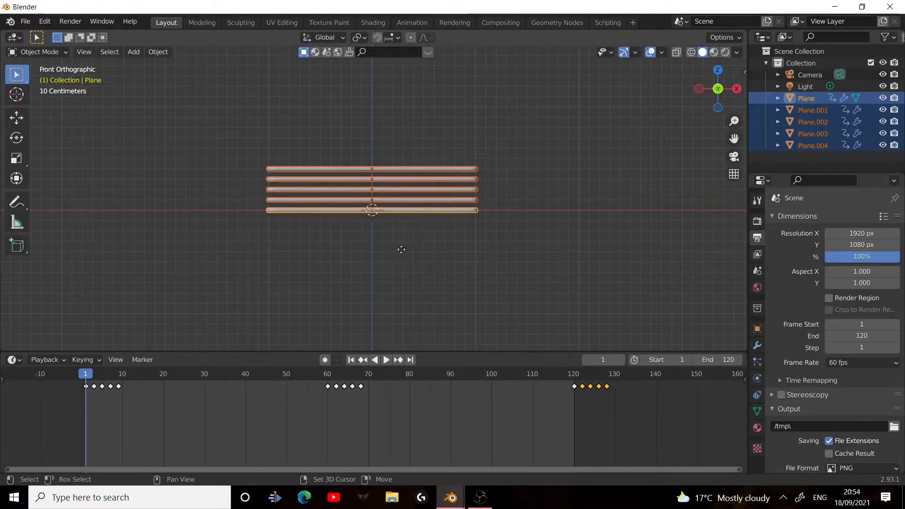
key(shift+d)
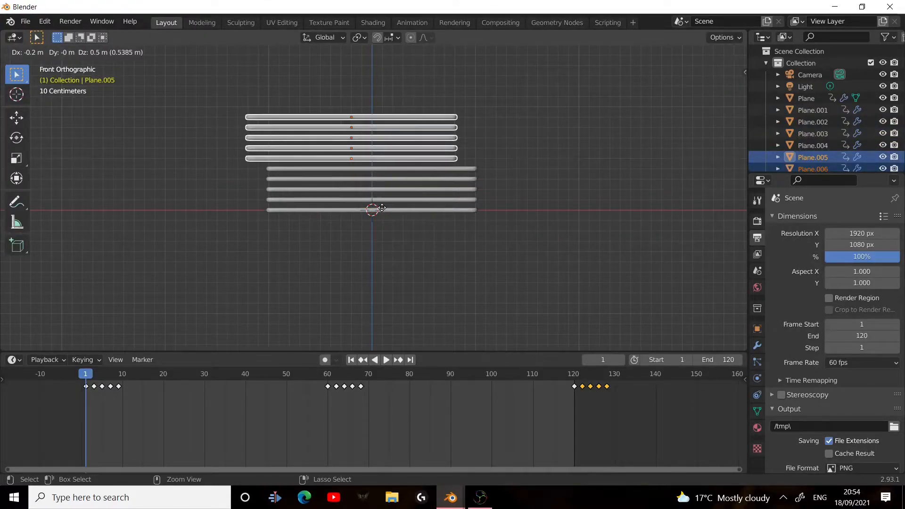
click(394, 211)
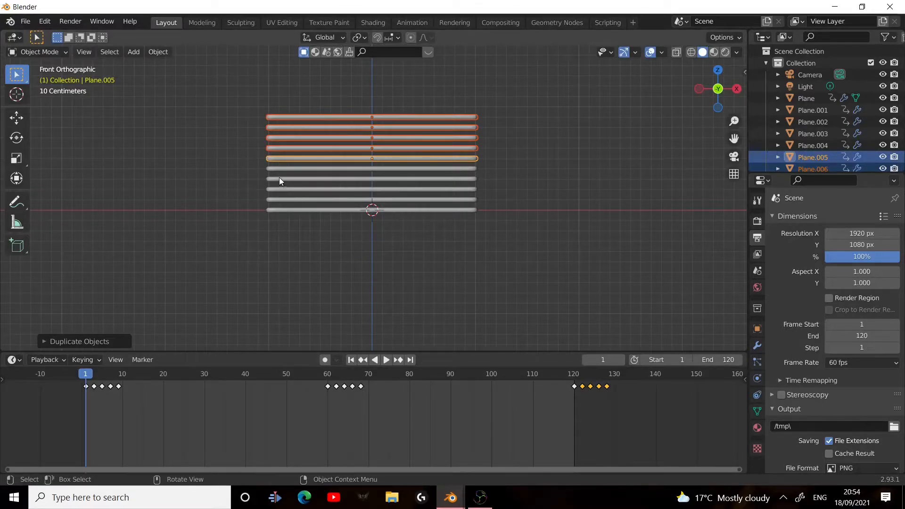
Select all keyframes of the five new copies and shift them 10 frames later, putting the middle keyframes at frames 70 to 78
scroll(389, 400, up, 8)
scroll(381, 398, up, 4)
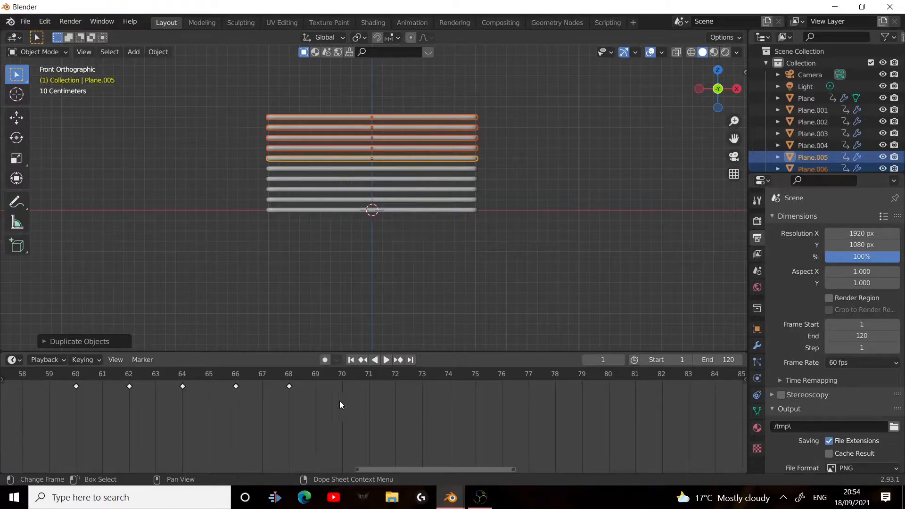
drag(58, 376, 46, 392)
scroll(172, 409, down, 1)
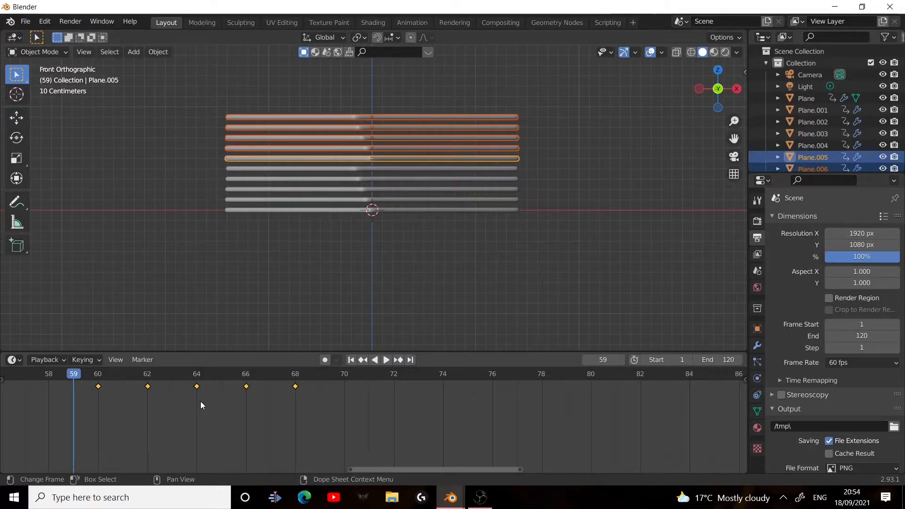
key(g)
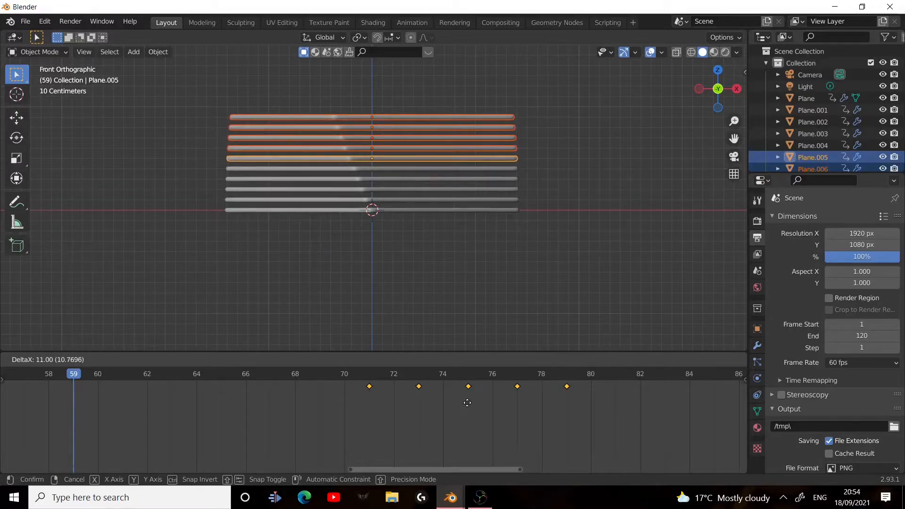
click(442, 404)
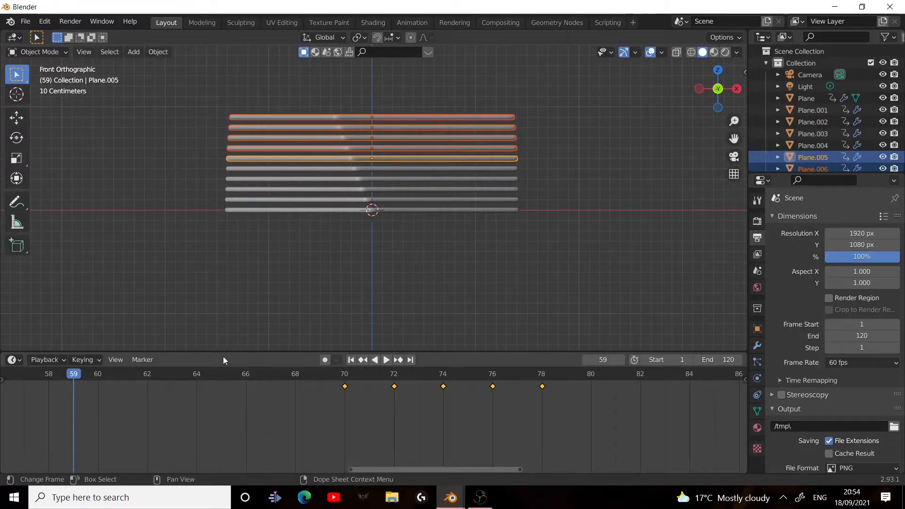
Play and scrub through the animation to check the offset rotation of the ten stacked frames
scroll(197, 401, down, 4)
key(space)
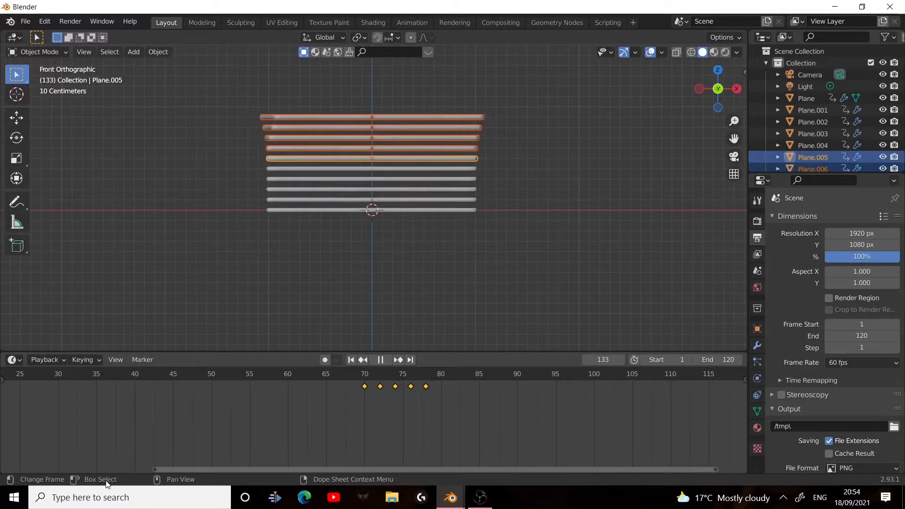
key(space)
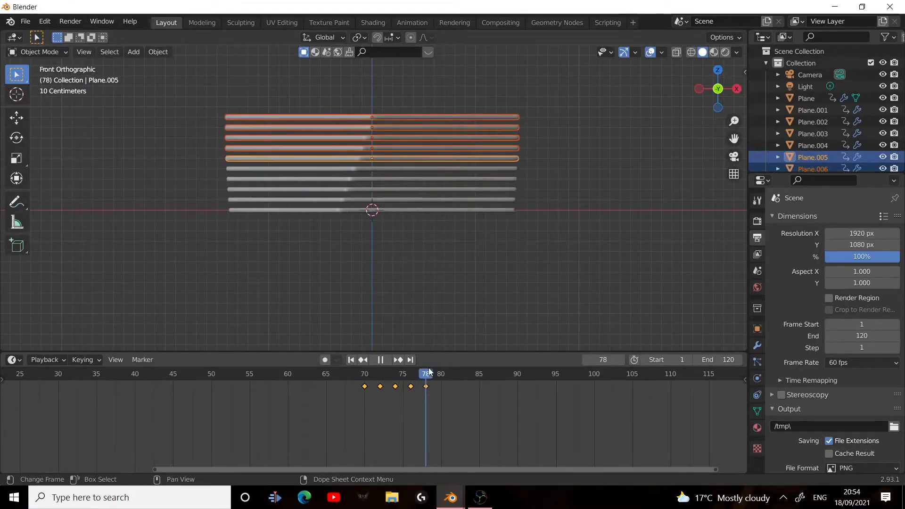
Select all ten stacked frames, duplicate them and place the copies 1 m straight above the originals at frame 0
click(413, 258)
scroll(376, 265, down, 2)
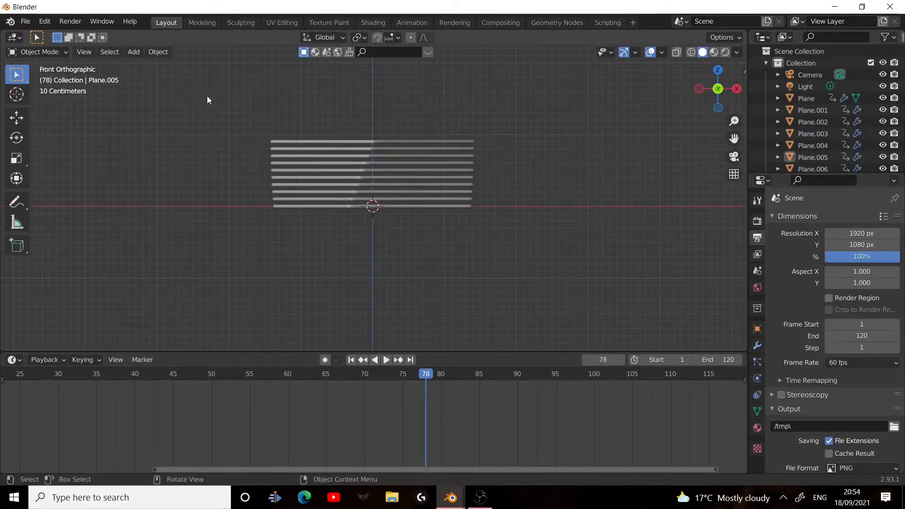
drag(211, 70, 547, 298)
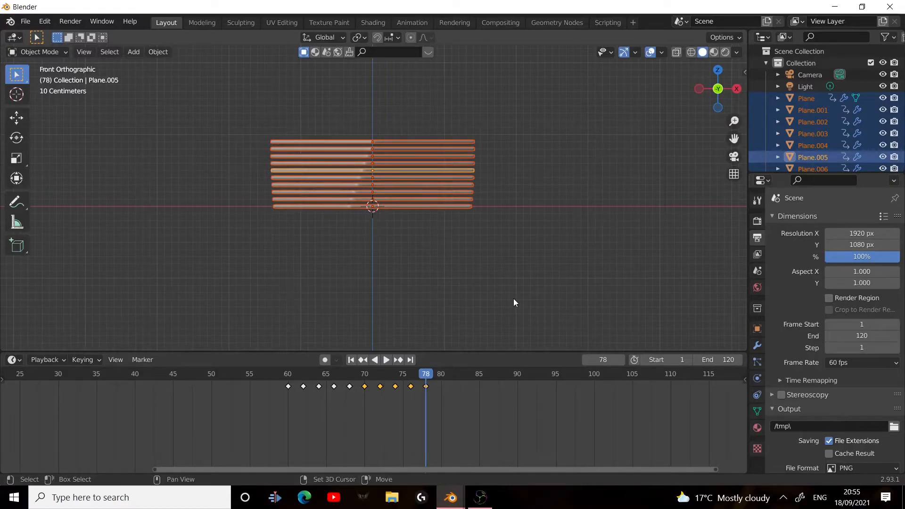
key(shift+d)
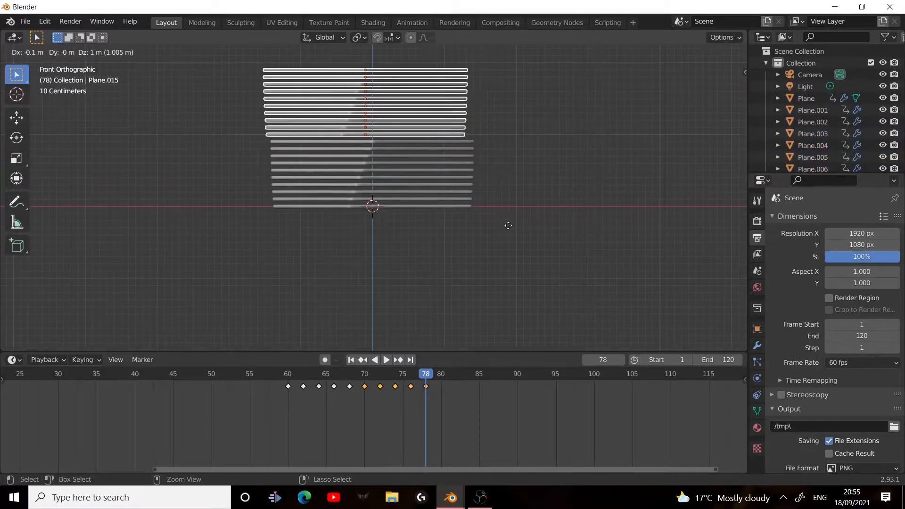
key(g)
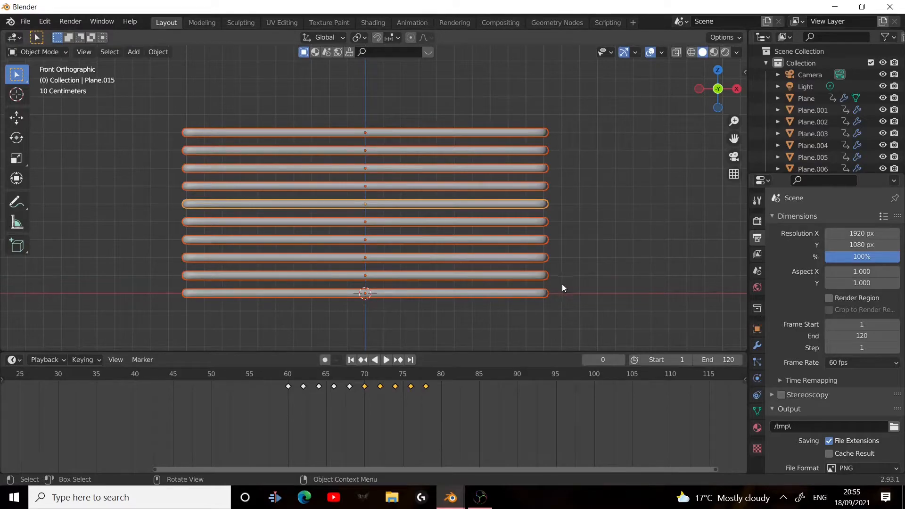
key(shift+d)
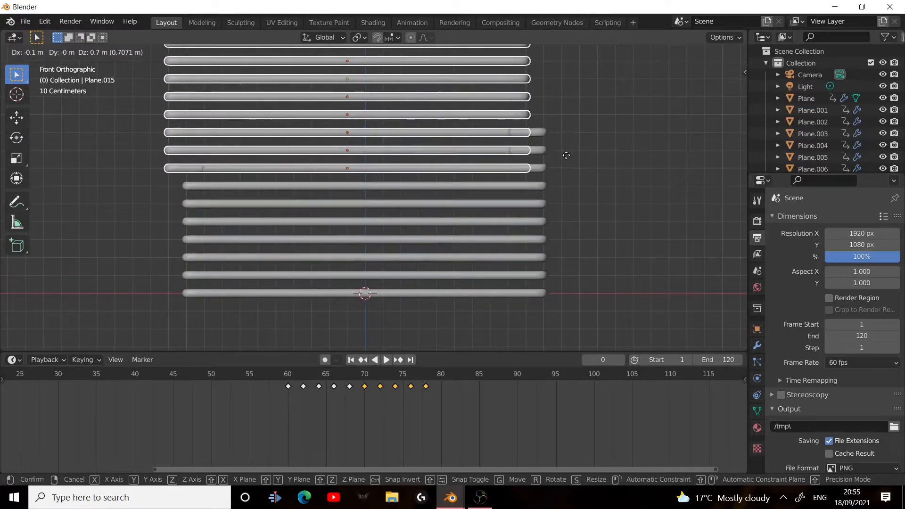
click(575, 98)
scroll(519, 179, down, 7)
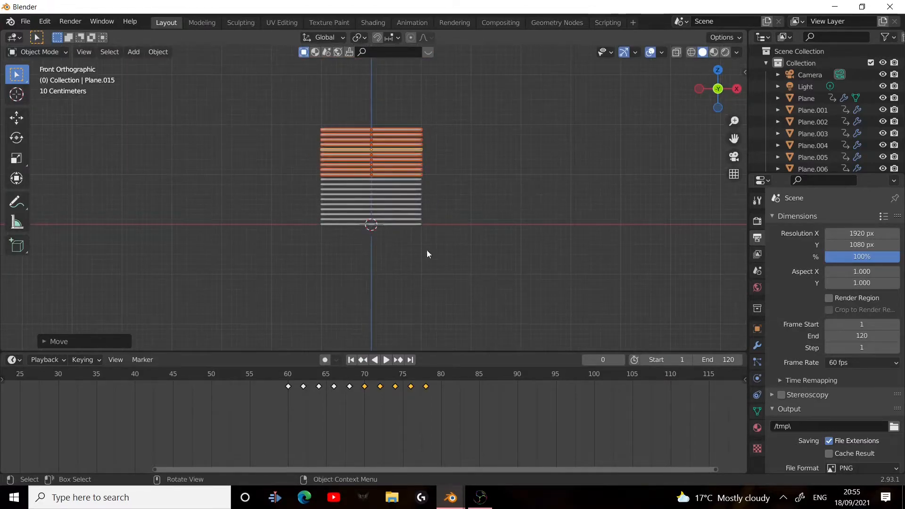
Shift all keyframes of the ten new copies 20 frames later, putting their middle keyframes at frames 80 to 98
scroll(275, 460, down, 9)
scroll(281, 448, up, 9)
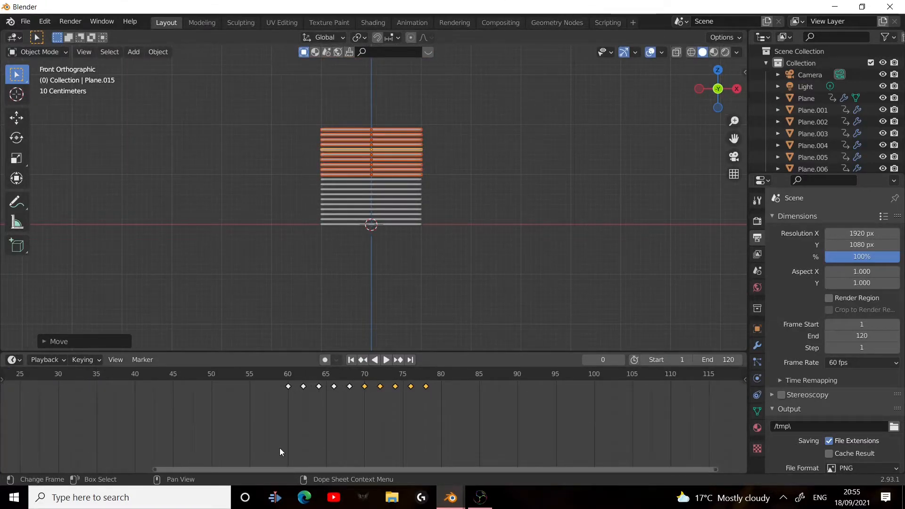
scroll(279, 448, up, 3)
key(s)
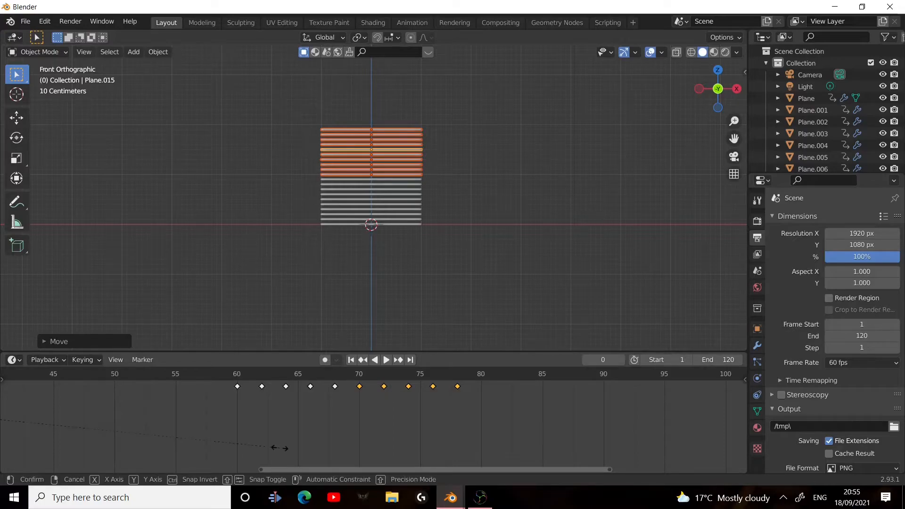
right_click(262, 444)
click(188, 373)
key(space)
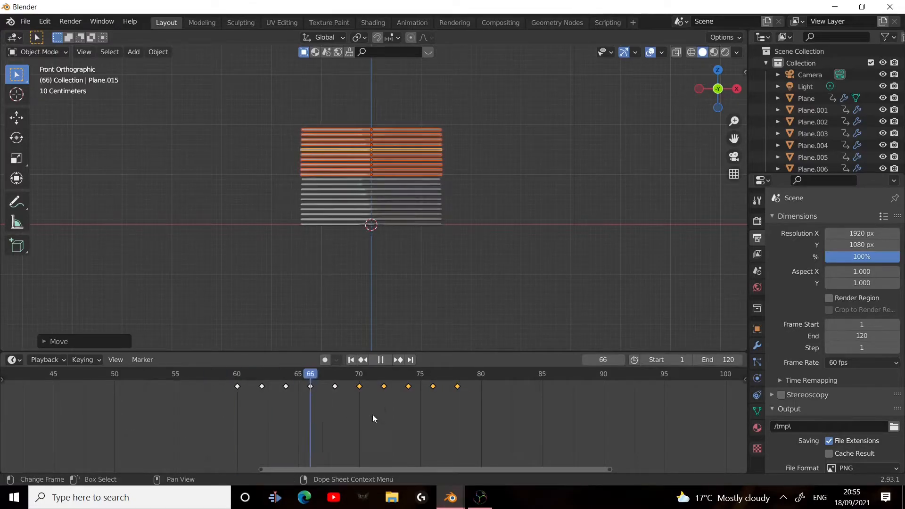
key(Escape)
Play the animation, deselect the copies and view the twenty stacked frames in perspective
key(space)
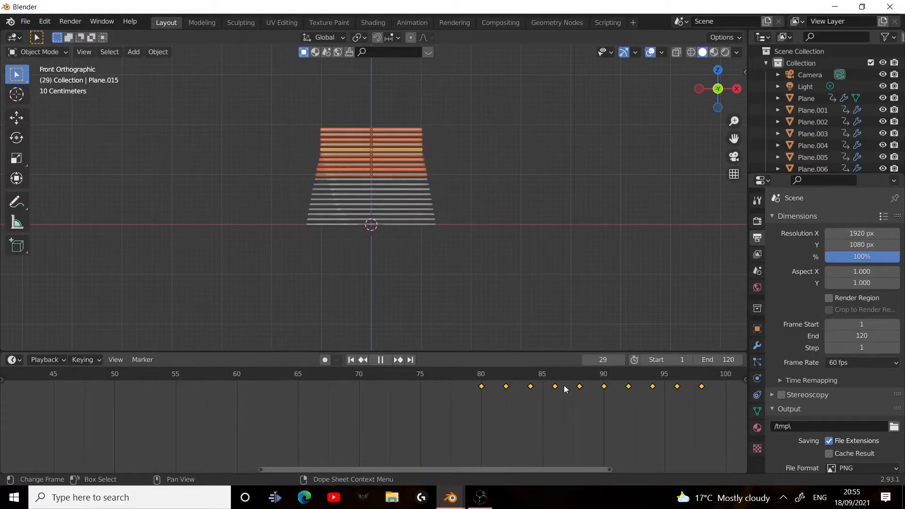
key(Escape)
click(361, 302)
scroll(358, 304, down, 2)
middle_drag(355, 307, 297, 351)
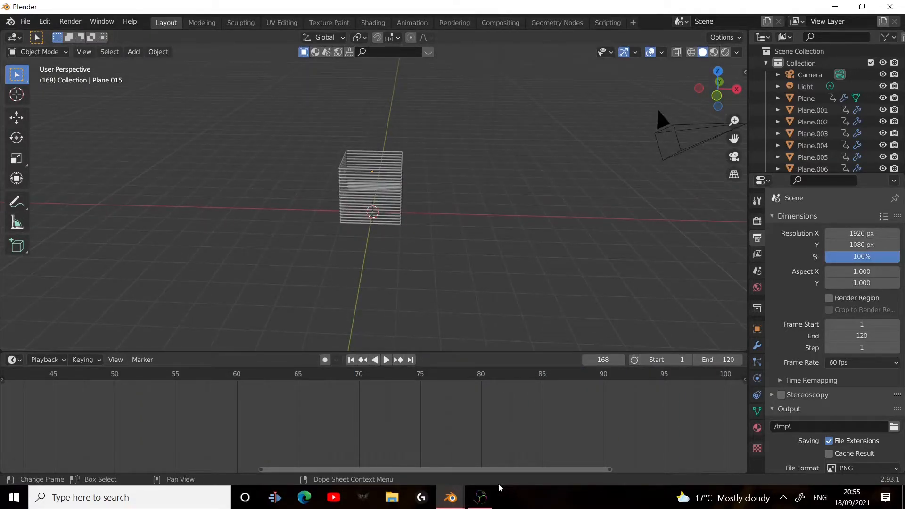
middle_drag(390, 222, 25, 201)
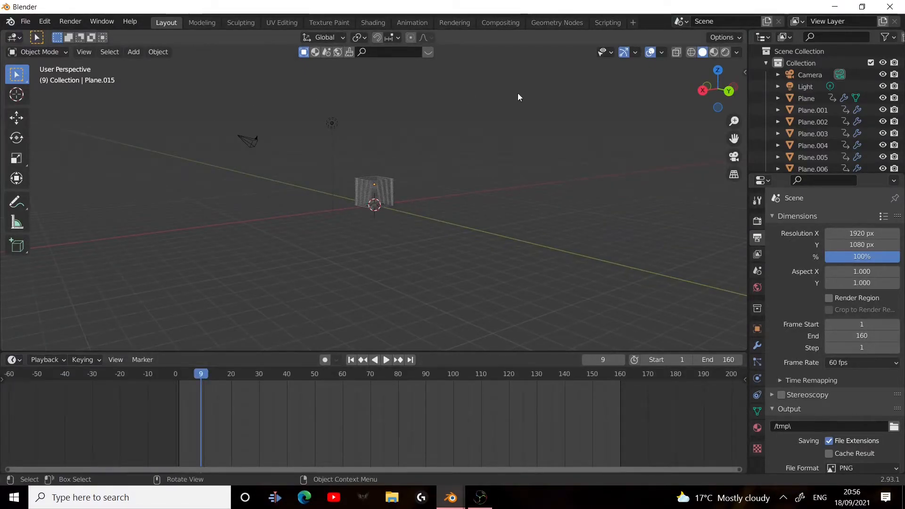
Play the 160-frame animation and examine the twisting stack up close from several angles
scroll(490, 248, up, 10)
scroll(415, 249, down, 5)
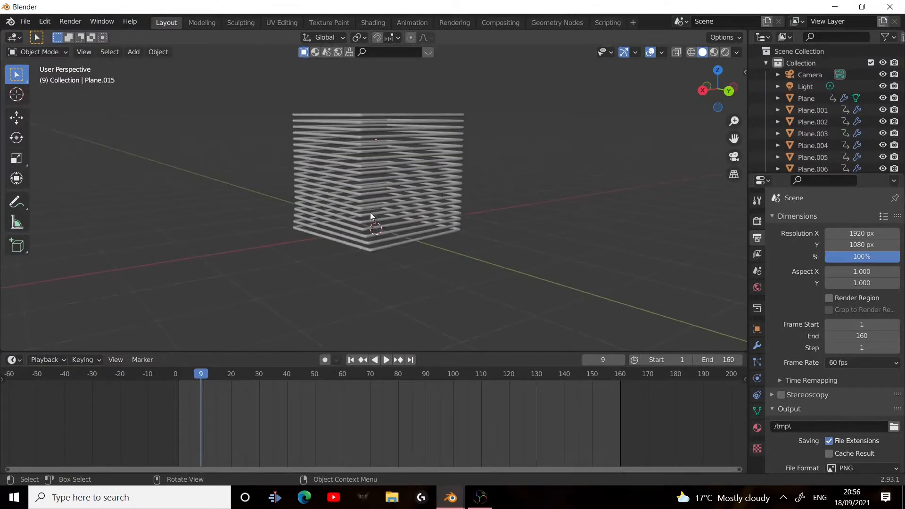
click(386, 360)
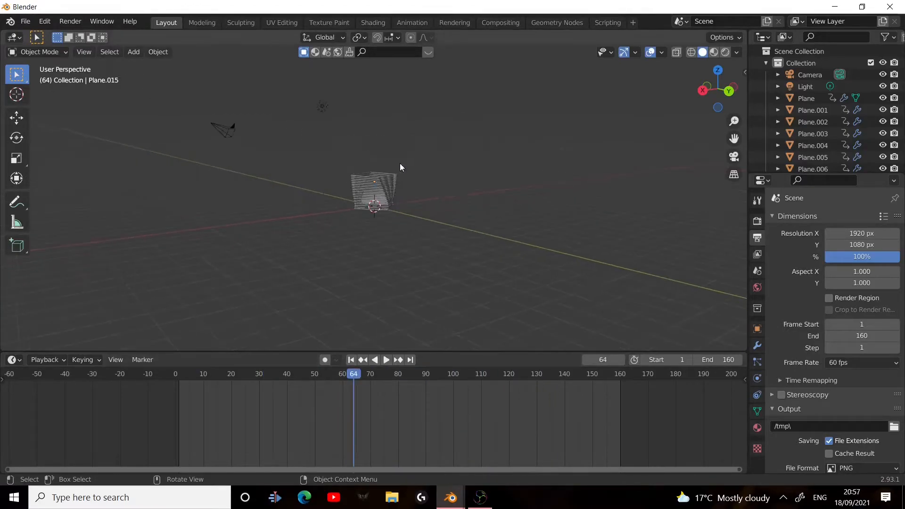
scroll(399, 163, up, 5)
scroll(388, 198, down, 2)
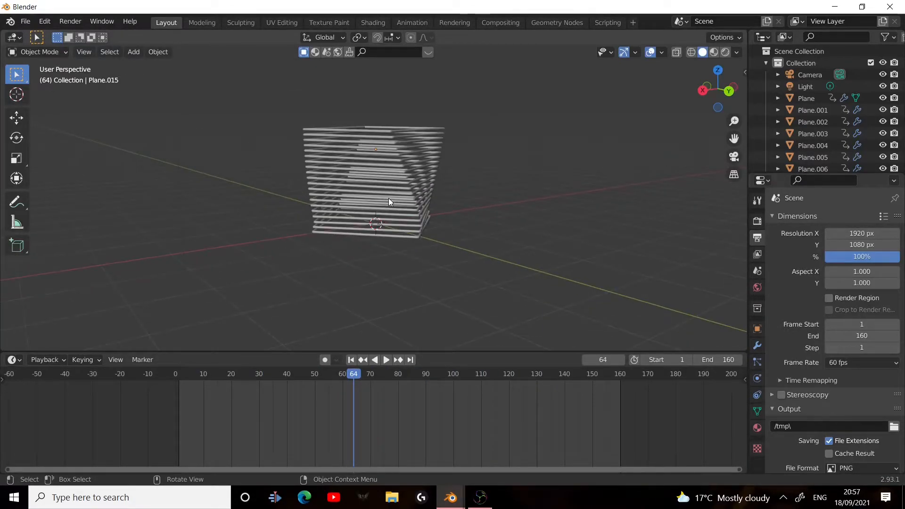
middle_drag(307, 239, 375, 367)
scroll(401, 278, up, 5)
scroll(401, 257, down, 5)
scroll(397, 229, up, 6)
scroll(377, 212, up, 1)
scroll(364, 210, down, 8)
Select all the stacked frames and create a new material with a yellow base colour for the active frame
drag(290, 85, 415, 286)
scroll(577, 249, down, 3)
click(757, 429)
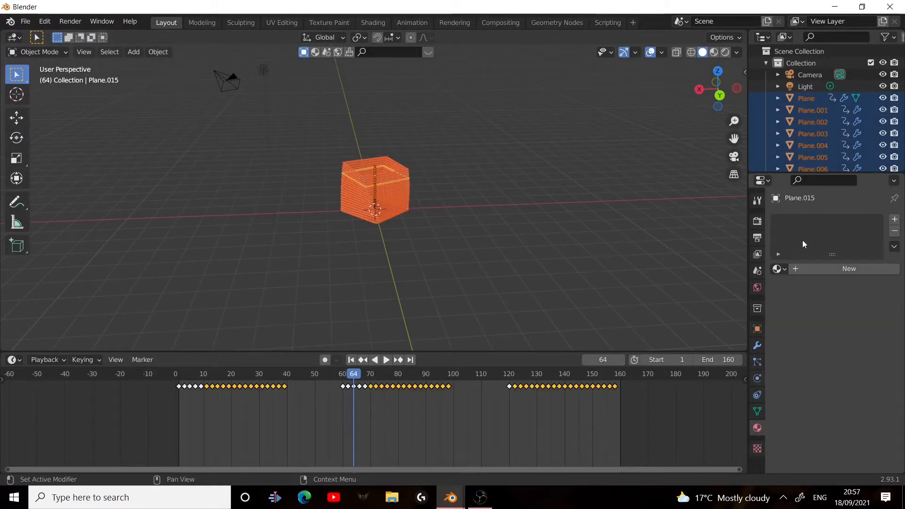
click(797, 269)
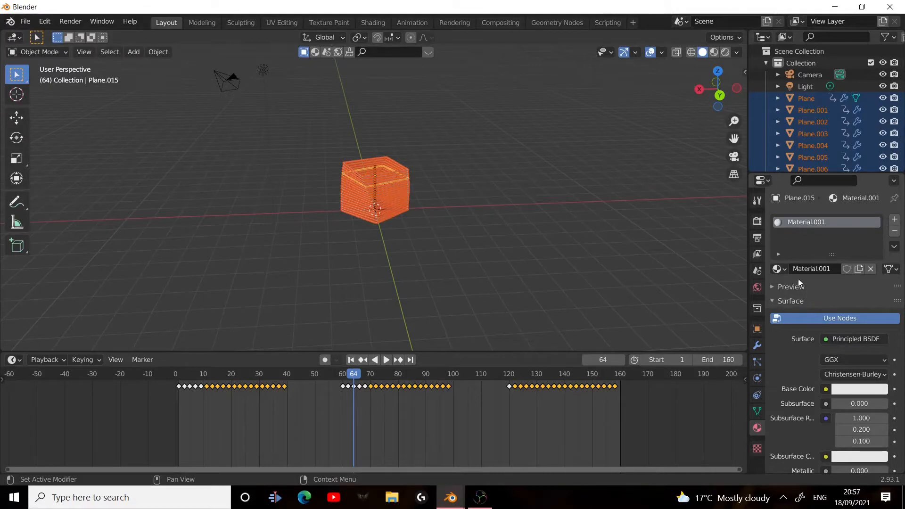
click(842, 392)
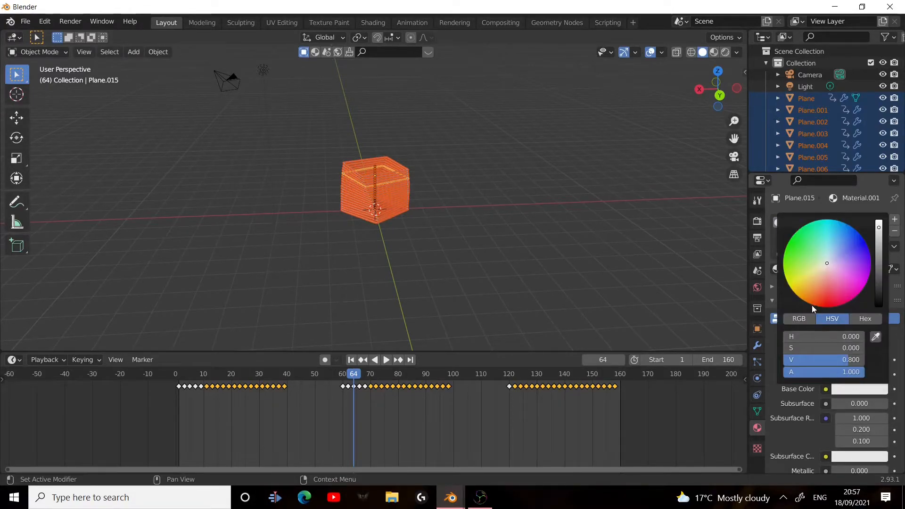
click(801, 289)
Set the yellow material's roughness to 0 and metallic to 1, and switch the viewport to Material Preview shading
scroll(830, 420, down, 5)
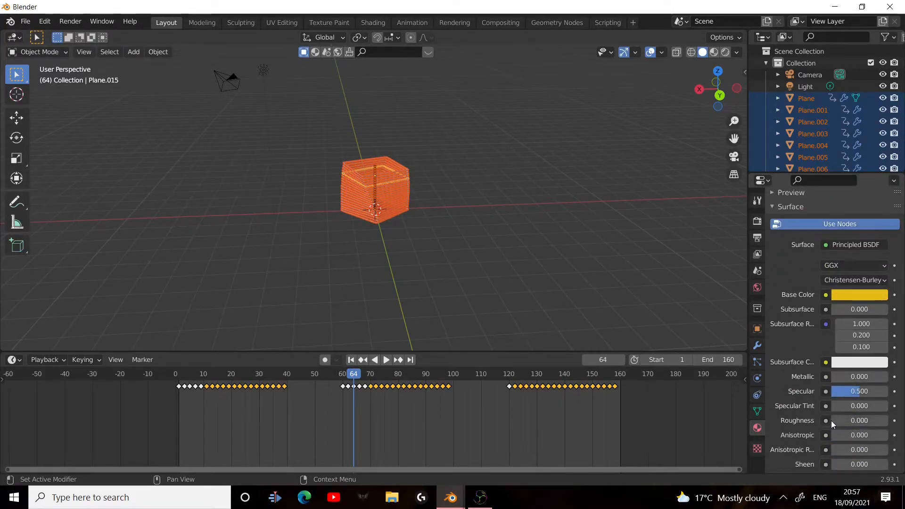
click(713, 52)
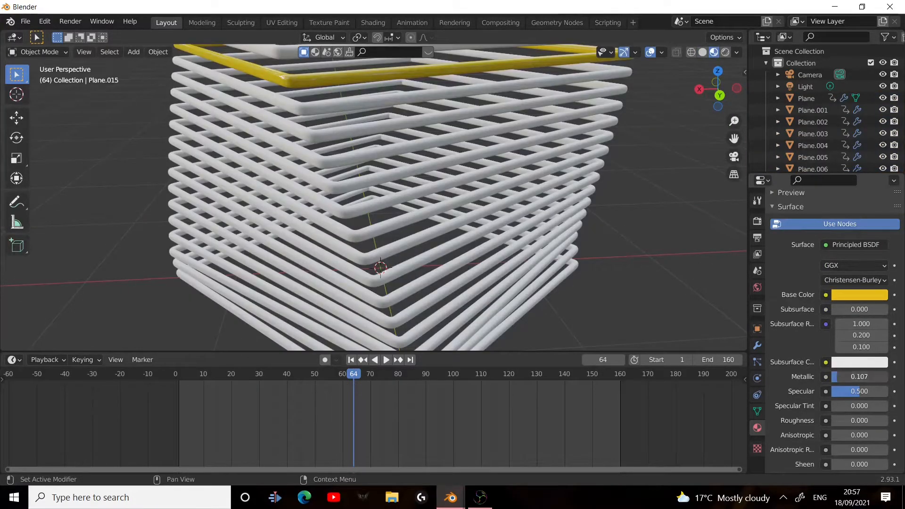
drag(837, 377, 887, 376)
scroll(468, 165, down, 5)
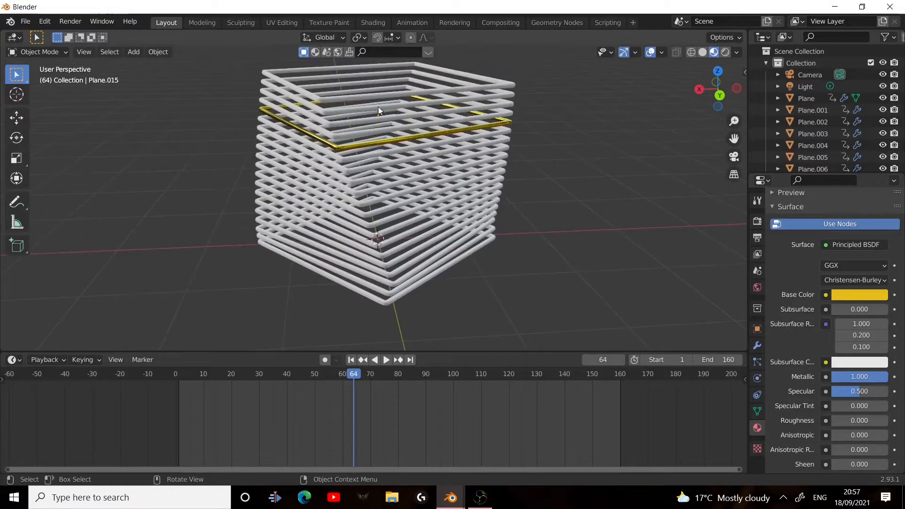
key(a)
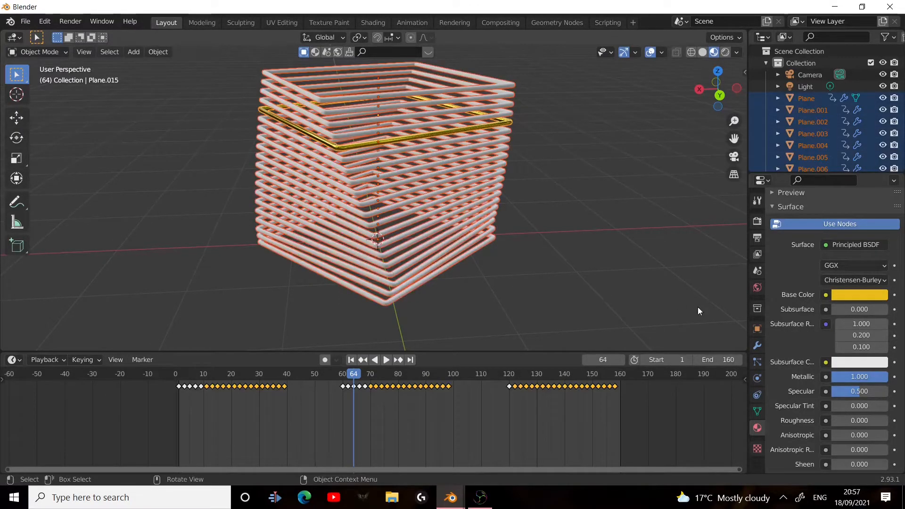
scroll(814, 302, up, 3)
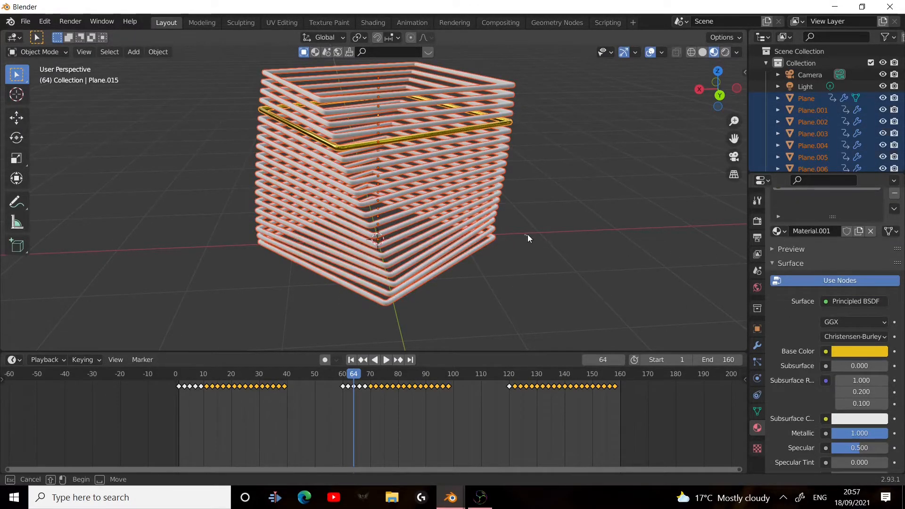
click(637, 268)
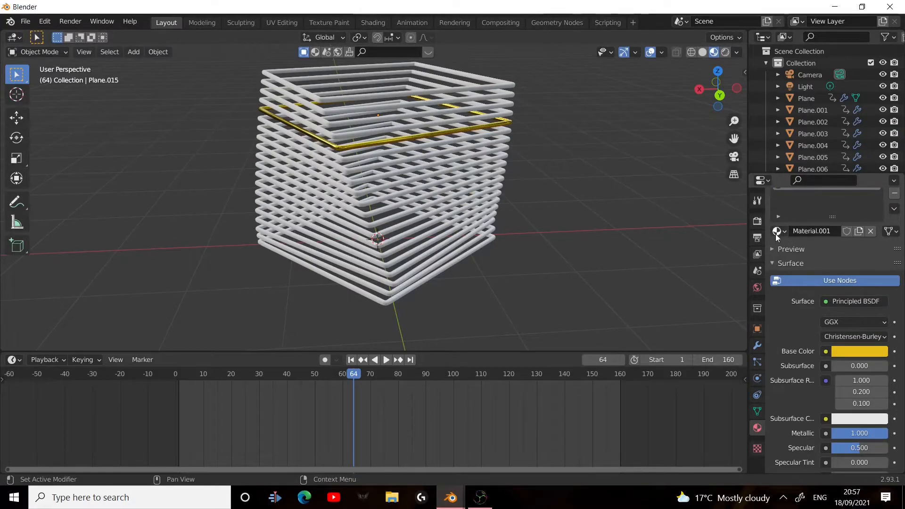
drag(778, 238, 776, 237)
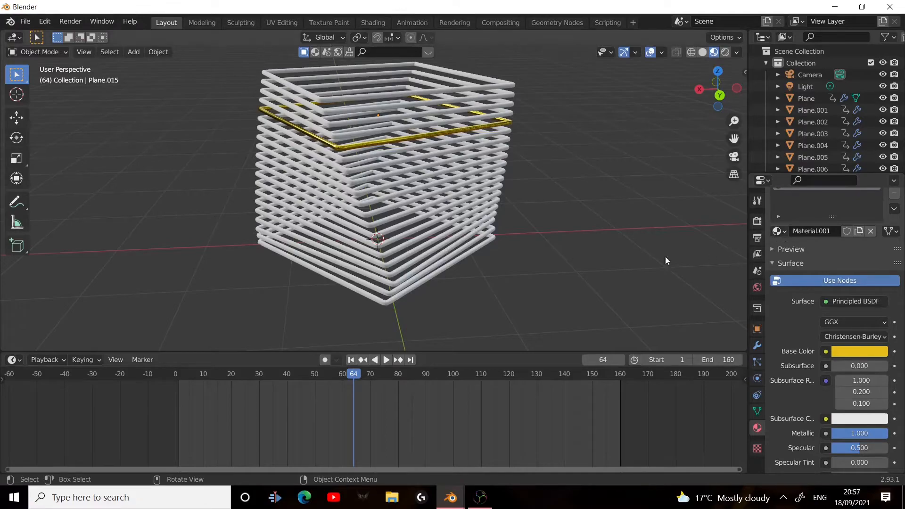
Apply the yellow metallic material to every frame in the stack except the lowest and the highest one
click(354, 143)
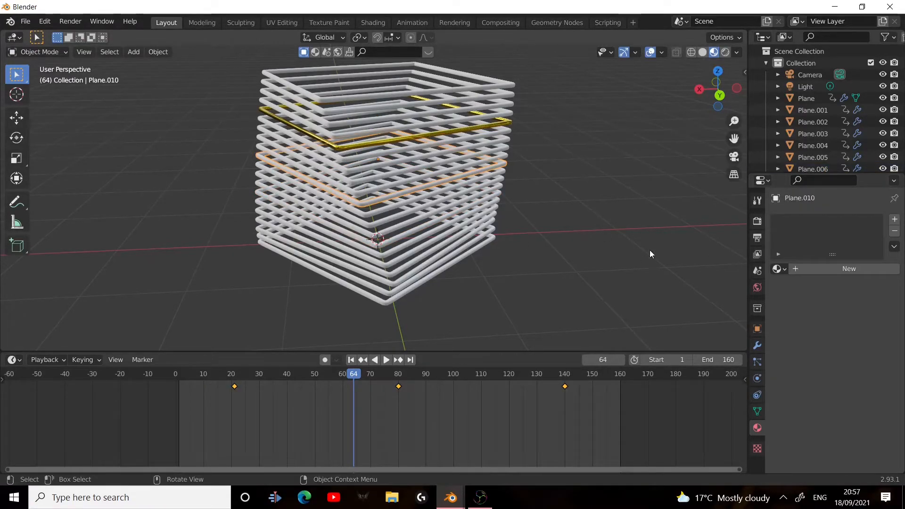
click(380, 146)
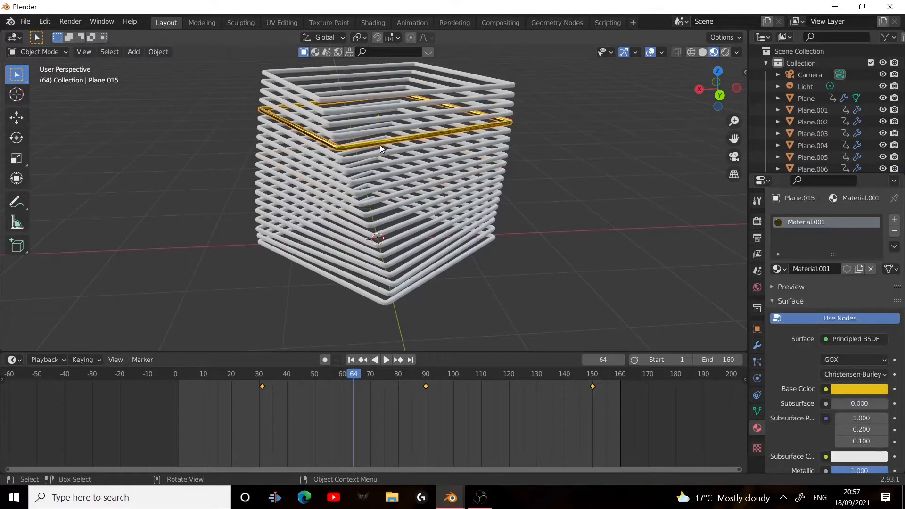
drag(780, 268, 443, 210)
drag(779, 269, 437, 197)
drag(780, 269, 402, 211)
drag(780, 268, 397, 197)
drag(779, 268, 426, 171)
drag(780, 269, 376, 180)
click(784, 273)
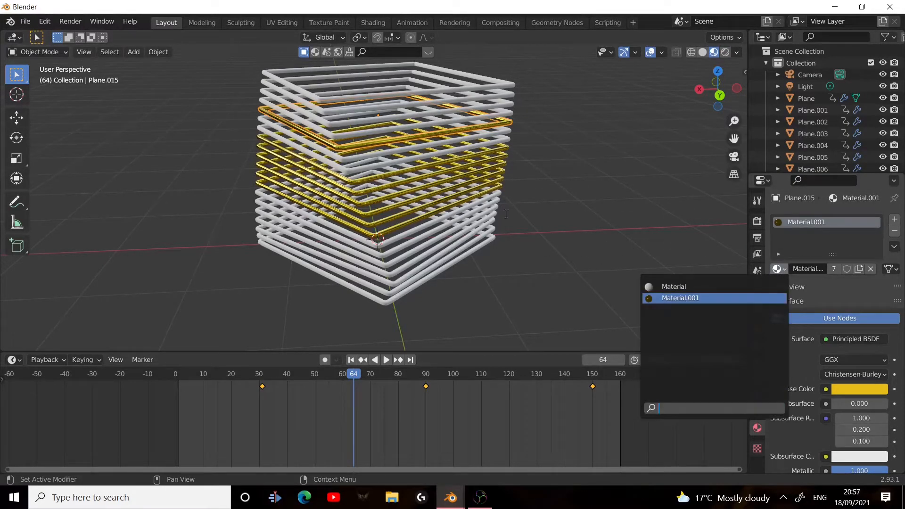
drag(780, 268, 353, 172)
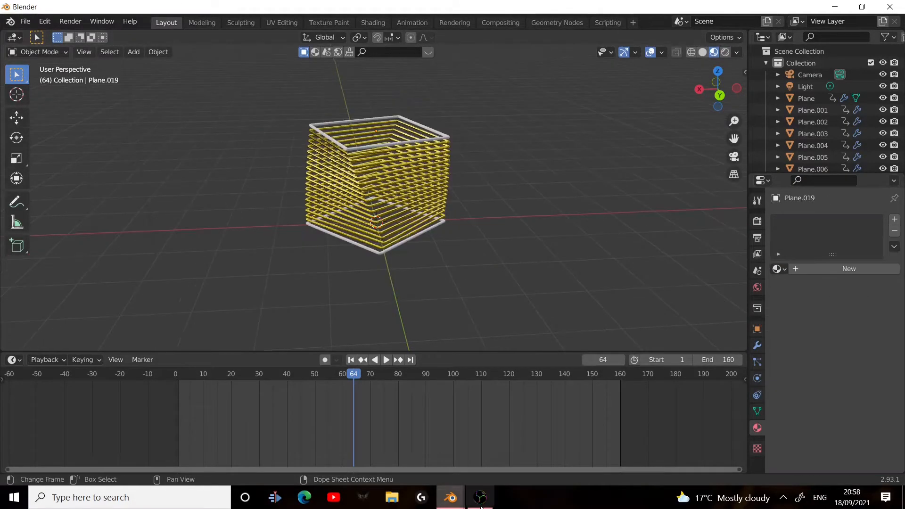
Play the animation from another side to check the yellow stack between its two white end frames
scroll(439, 190, up, 4)
scroll(439, 191, down, 4)
middle_drag(439, 191, 434, 327)
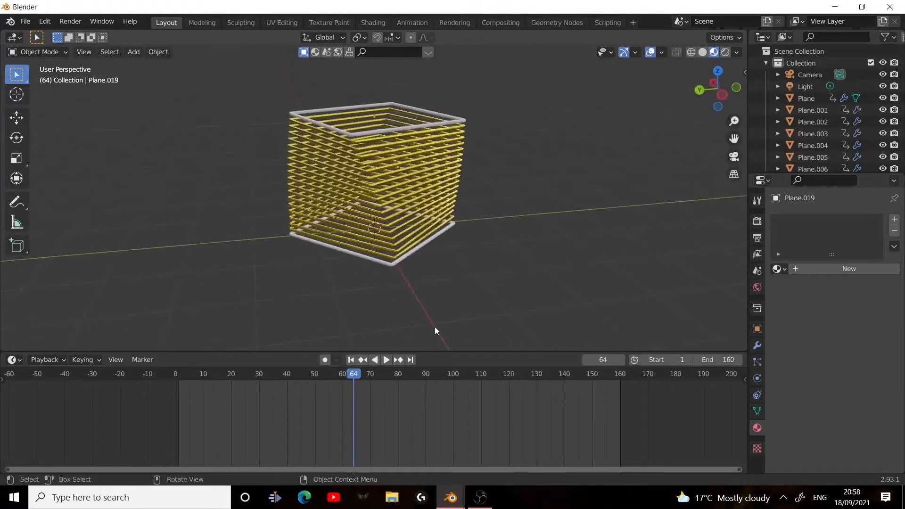
click(386, 359)
click(379, 360)
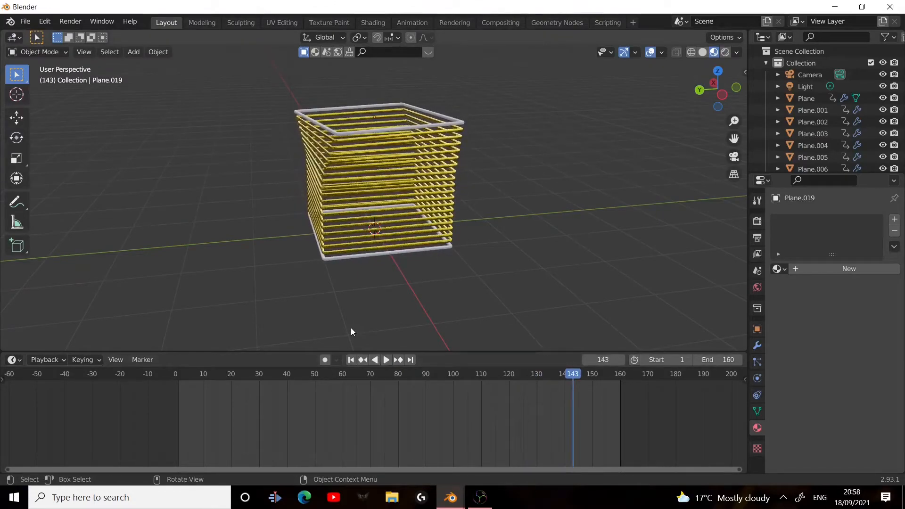
Switch the viewport to Rendered shading, add a plane beneath the stack and scale it up into a large floor
click(725, 51)
scroll(411, 247, down, 4)
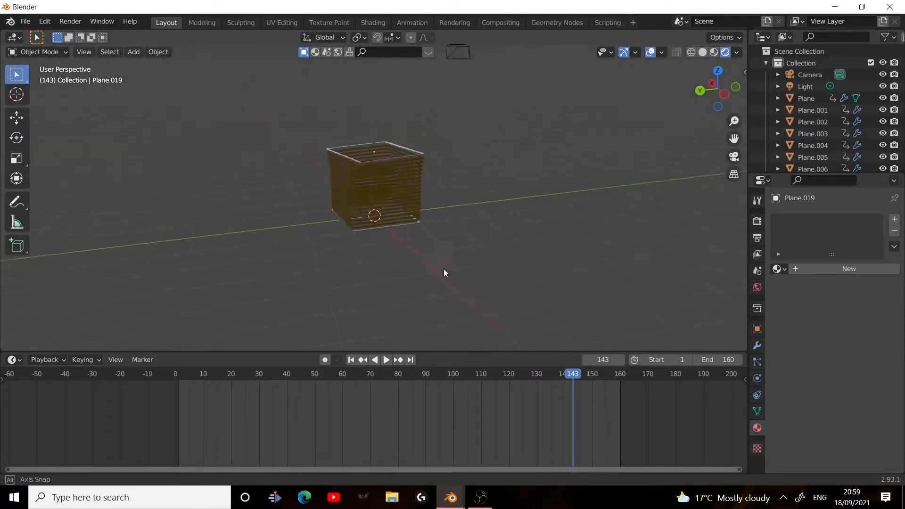
key(shift+r)
key(g)
click(440, 239)
key(s)
right_click(95, 224)
key(s)
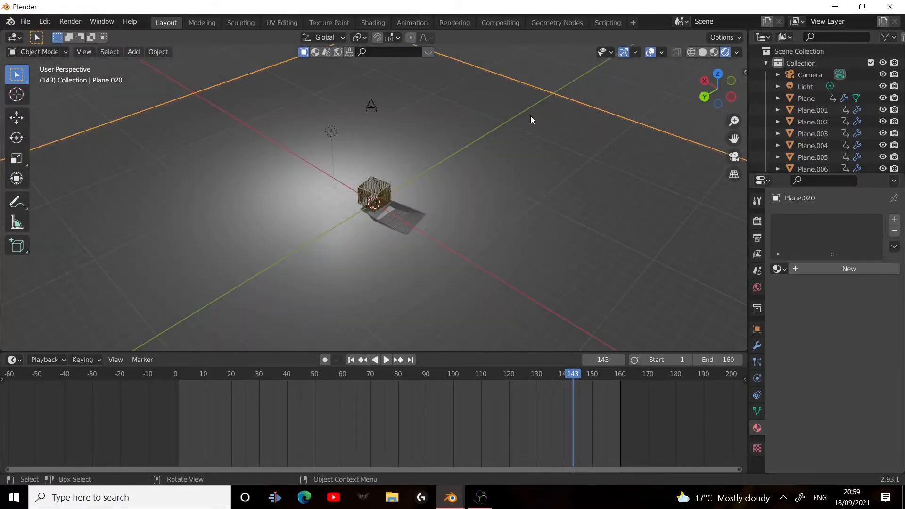
Select the floor plane's back edge in Edit Mode and extrude it upward into a tall back wall
click(531, 115)
key(Tab)
scroll(525, 85, down, 8)
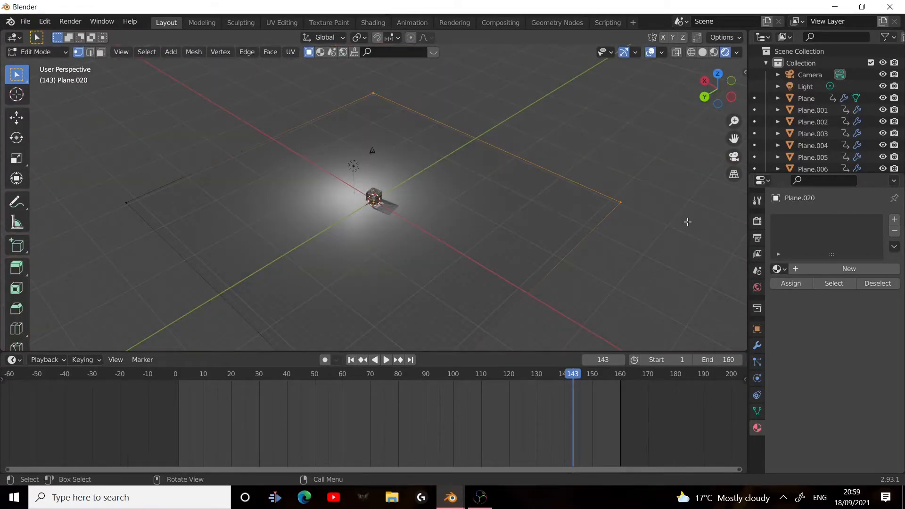
key(e)
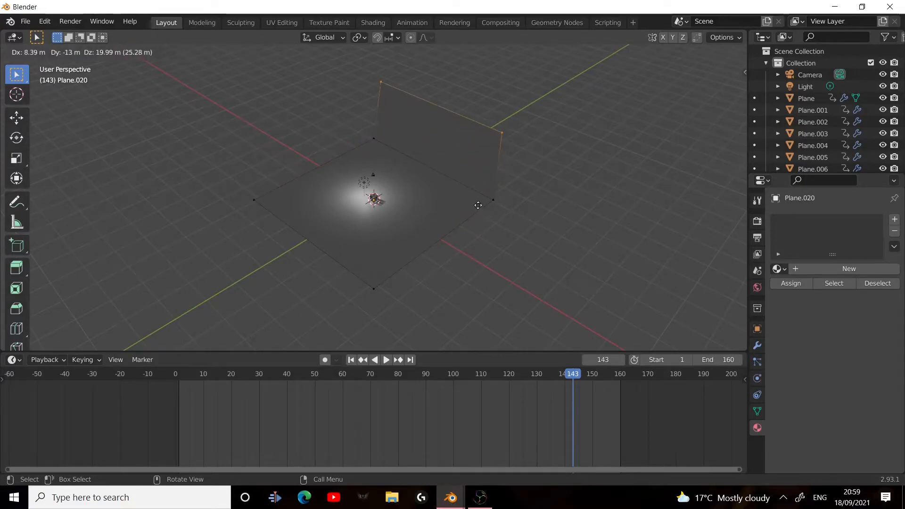
click(468, 172)
Bevel the edge between floor and back wall by about 0.4 m with 13 segments and return to Object Mode
drag(339, 113, 532, 239)
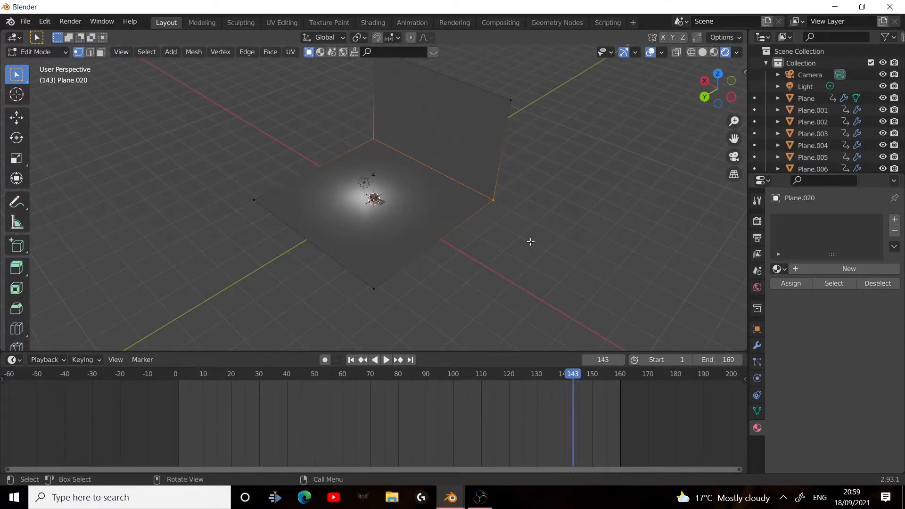
key(ctrl+b)
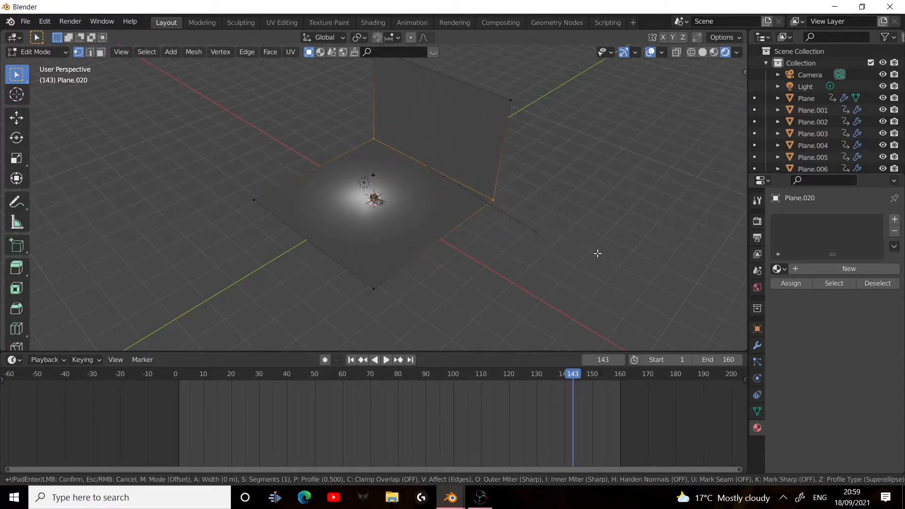
scroll(555, 249, up, 13)
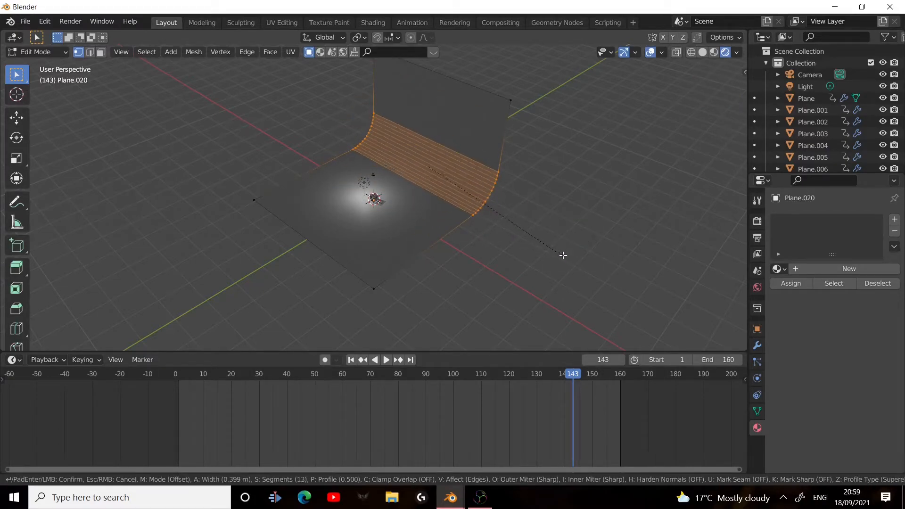
click(547, 260)
scroll(545, 256, up, 5)
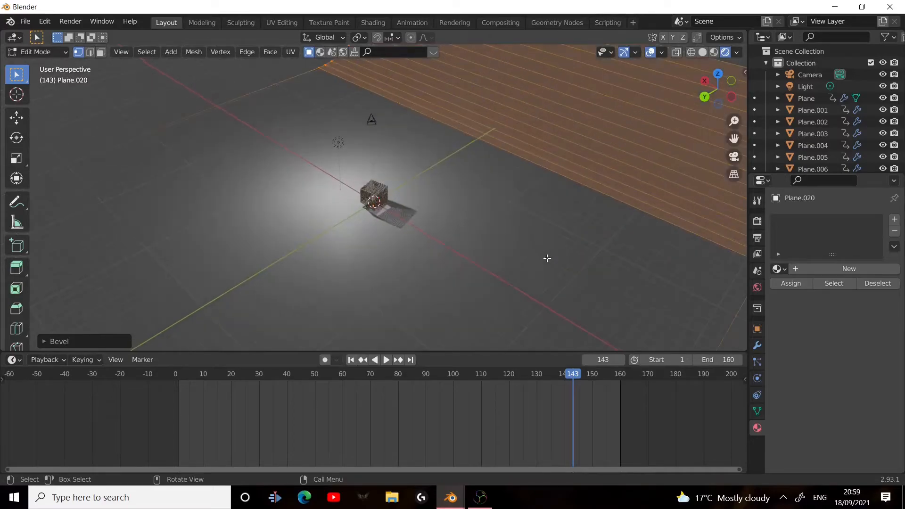
scroll(383, 212, up, 4)
middle_drag(440, 222, 547, 157)
scroll(386, 147, up, 2)
click(55, 113)
scroll(244, 171, down, 5)
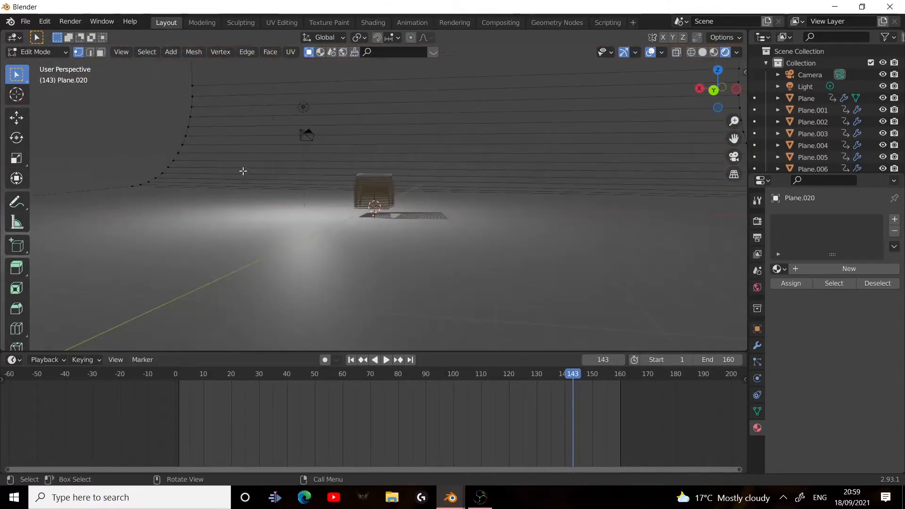
key(Tab)
Delete the existing point light from the scene
click(303, 107)
key(x)
click(303, 108)
Add an area light to illuminate the stack and the curved backdrop
middle_drag(369, 137, 137, 158)
middle_drag(428, 123, 264, 128)
key(shift+a)
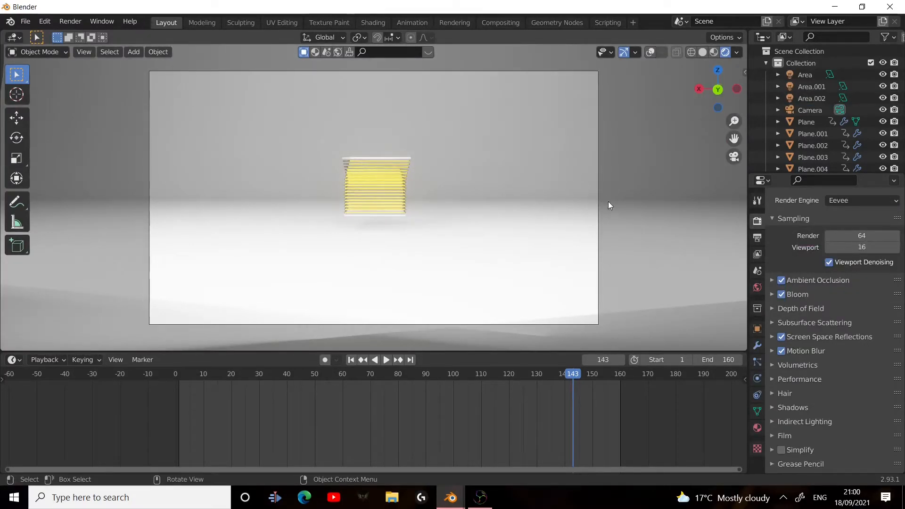
Set the horizontal render resolution to 1080 px so the camera frame is square
scroll(549, 180, down, 1)
scroll(541, 183, up, 2)
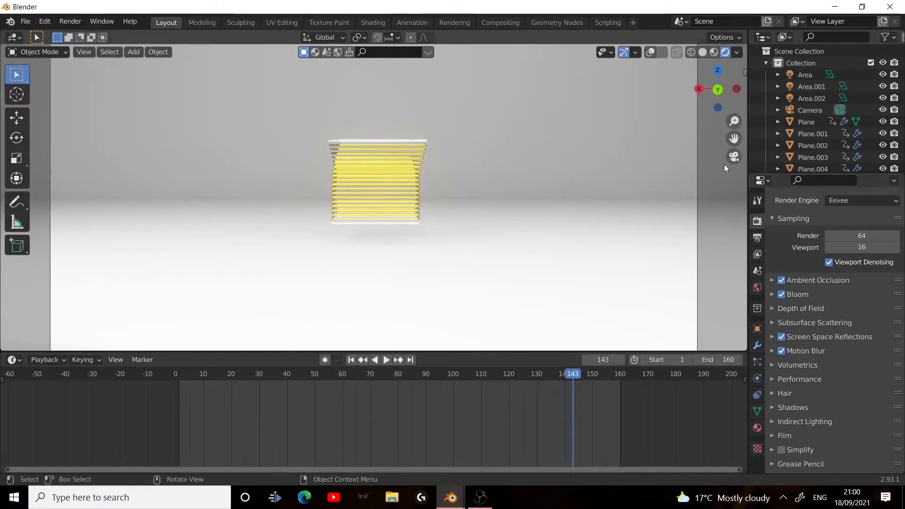
click(805, 109)
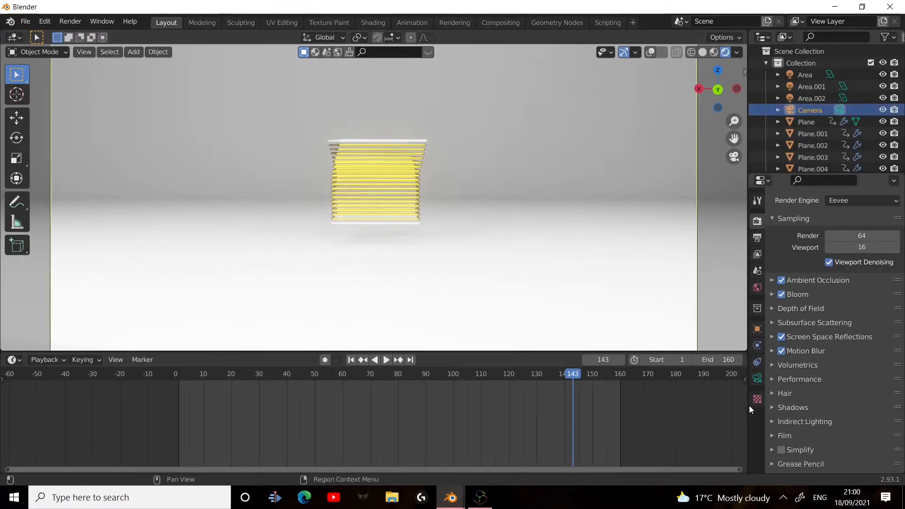
click(754, 379)
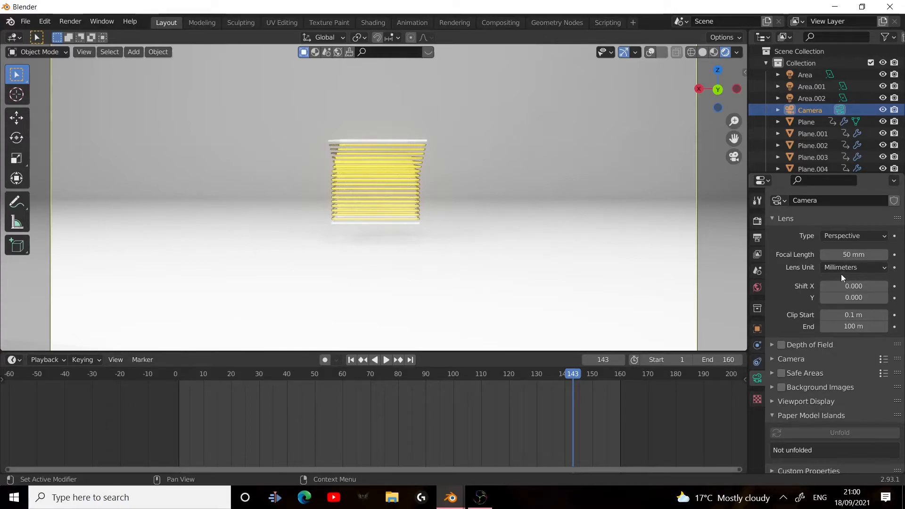
click(757, 236)
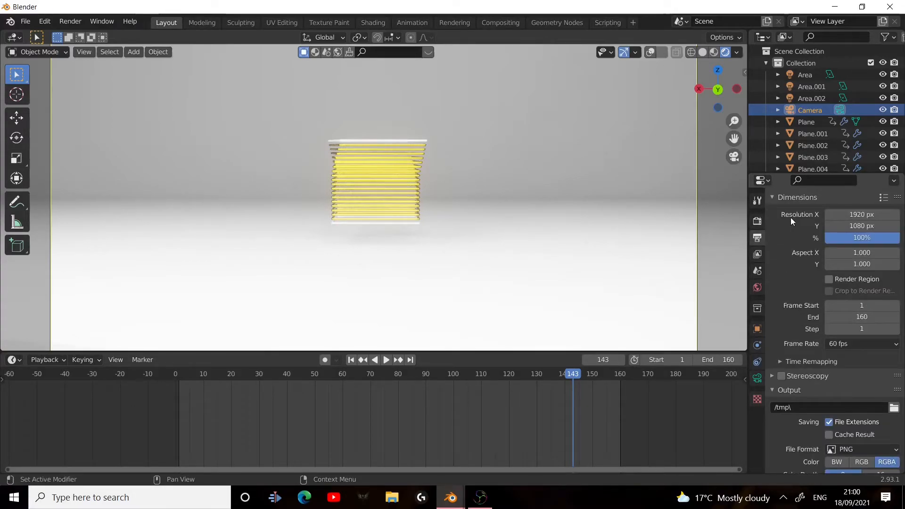
scroll(471, 210, down, 2)
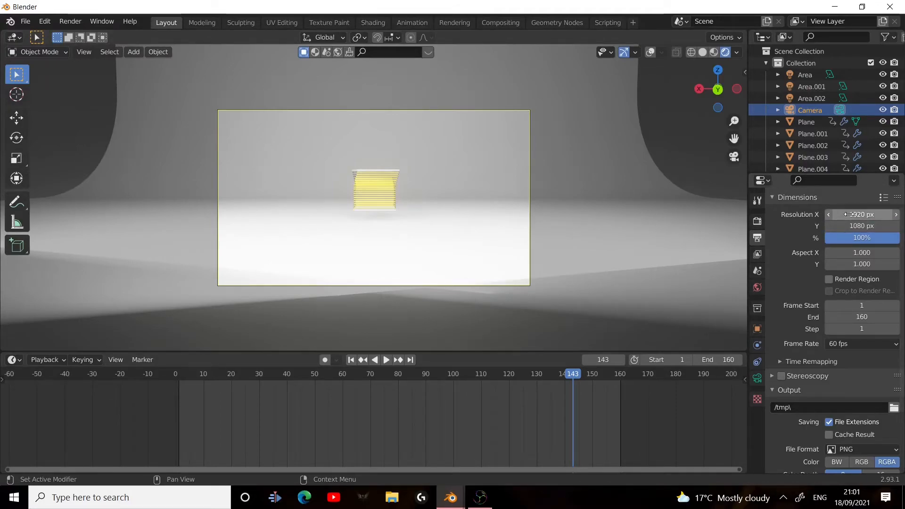
click(846, 215)
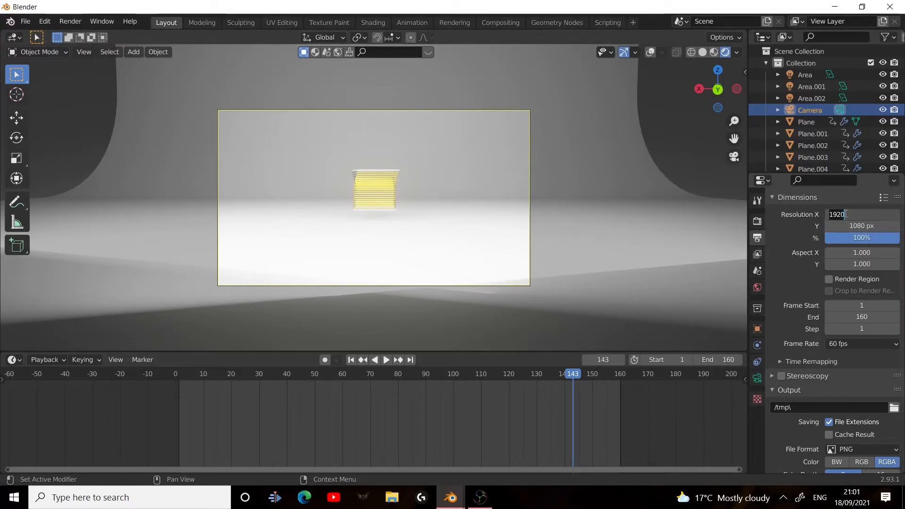
text(1080])
key(Return)
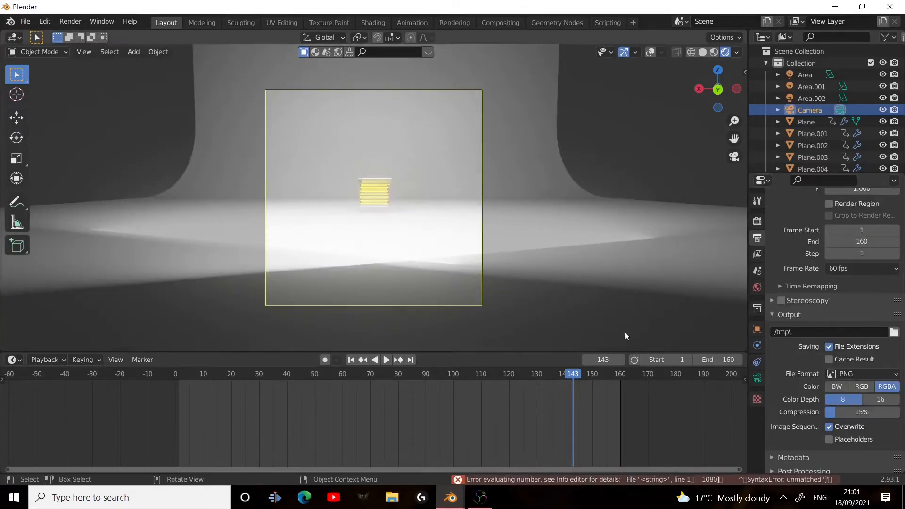
Set the camera's focal length to 249 mm and shift the camera so the whole stack fits inside the square frame
click(755, 376)
drag(840, 250, 890, 250)
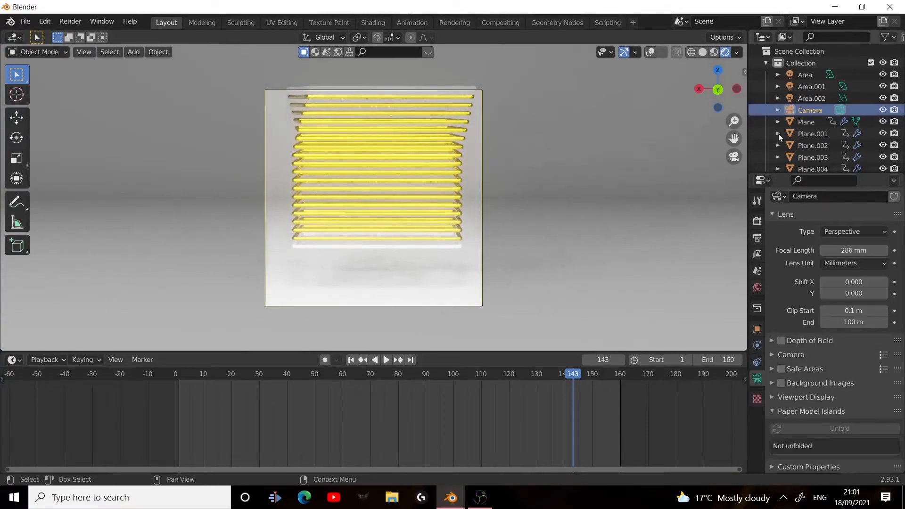
key(g)
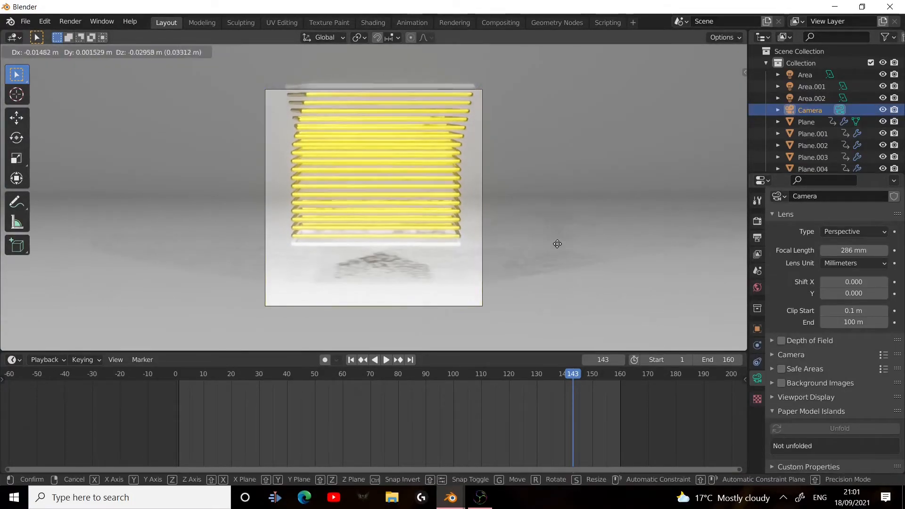
click(566, 151)
drag(575, 372, 464, 384)
drag(834, 246, 808, 245)
Play and scrub through the animation to check the stack's framing during its rotation
drag(421, 389, 143, 367)
key(space)
drag(391, 381, 542, 391)
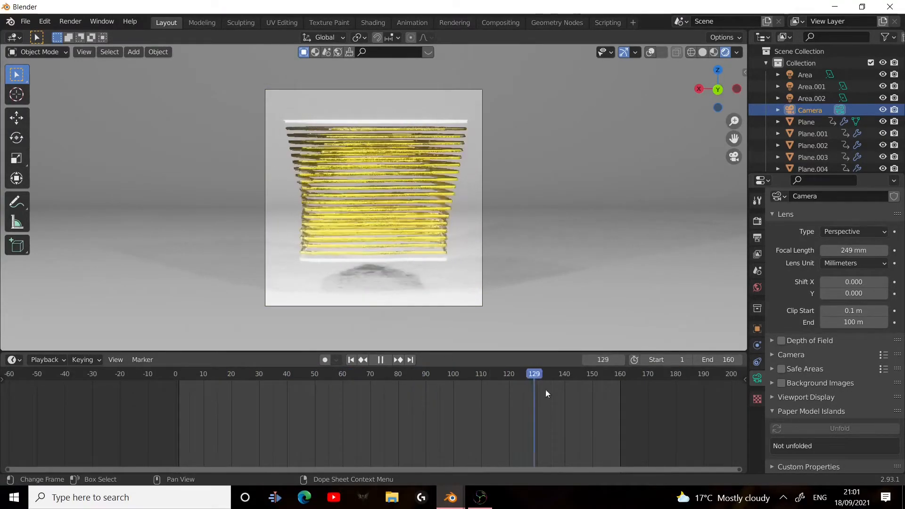
key(Escape)
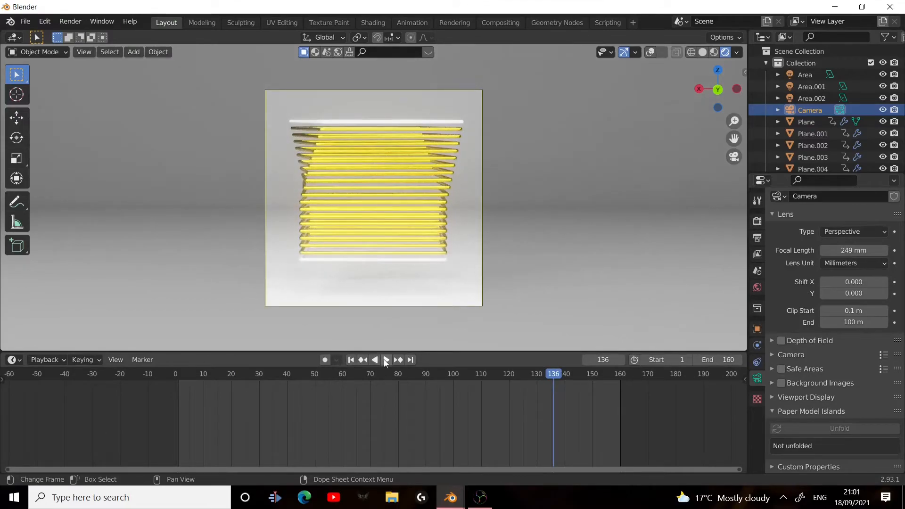
click(385, 359)
click(278, 377)
click(667, 397)
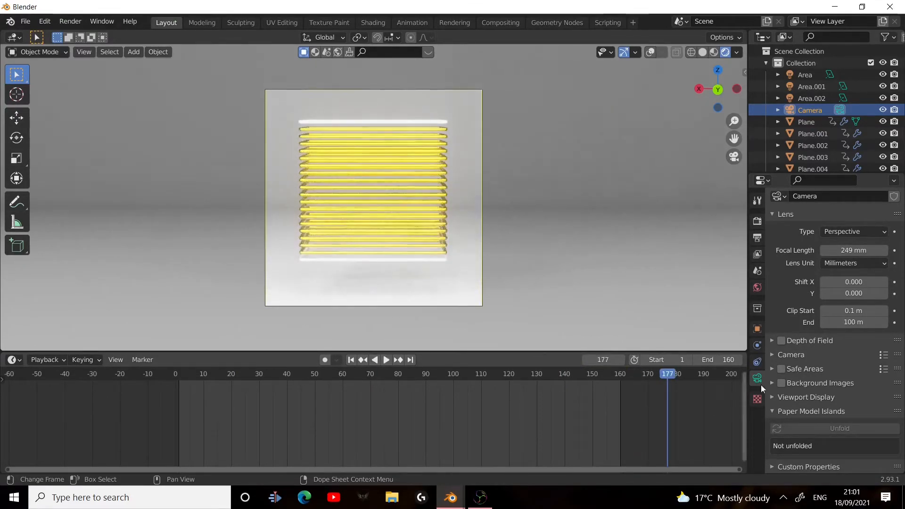
click(755, 287)
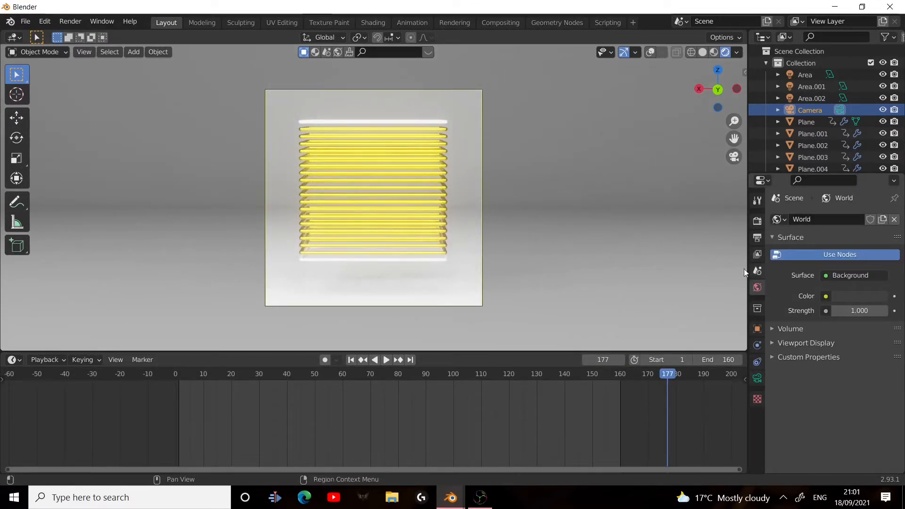
scroll(647, 270, down, 3)
scroll(744, 272, up, 1)
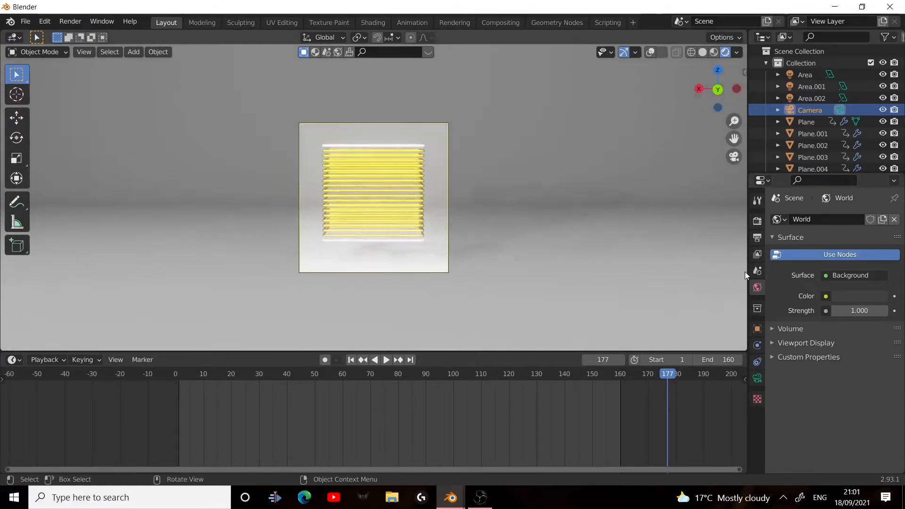
scroll(742, 274, up, 5)
scroll(735, 278, down, 3)
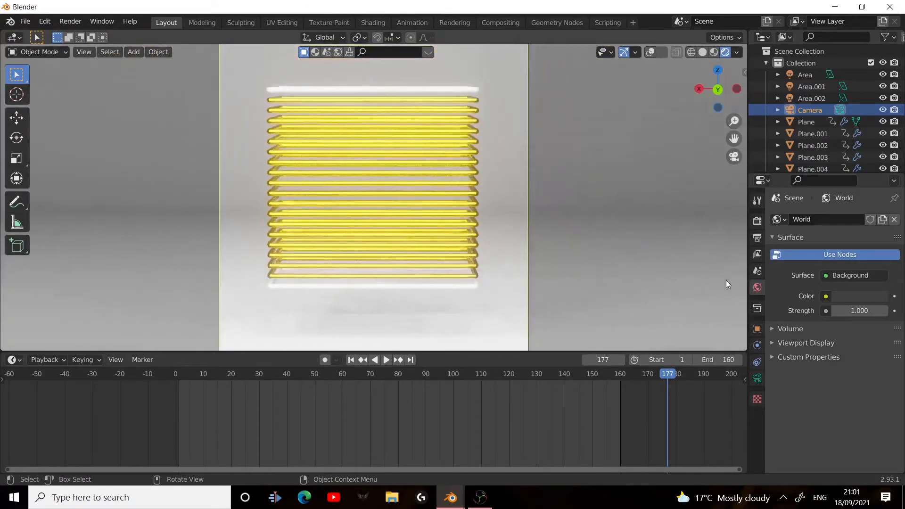
scroll(554, 263, down, 3)
middle_drag(537, 264, 508, 250)
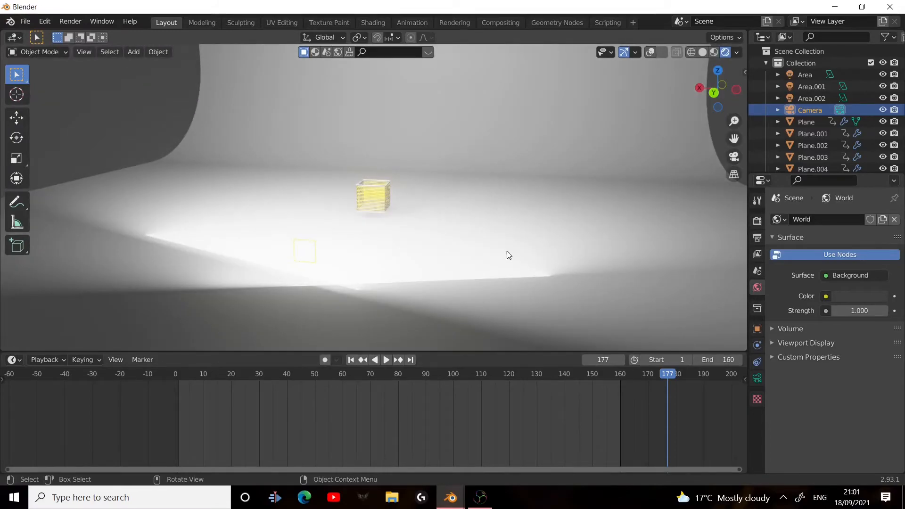
middle_drag(438, 258, 430, 299)
click(349, 326)
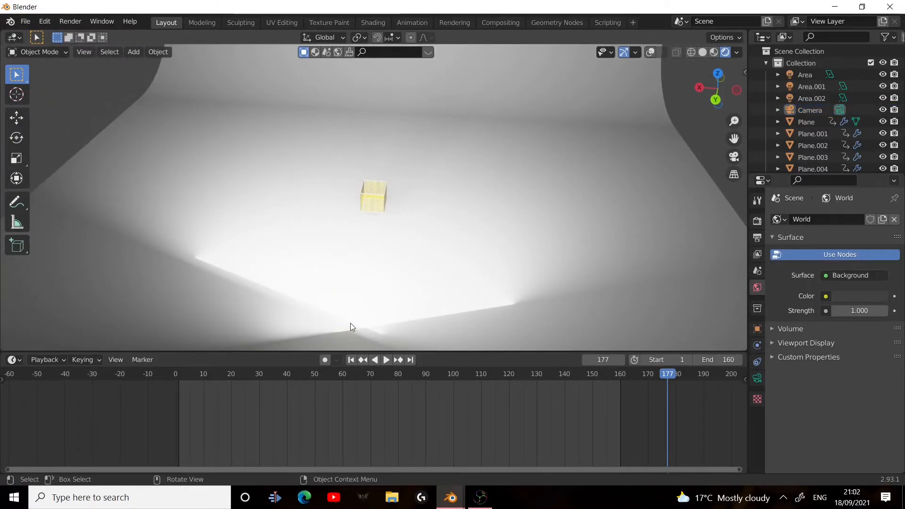
middle_drag(375, 285, 430, 335)
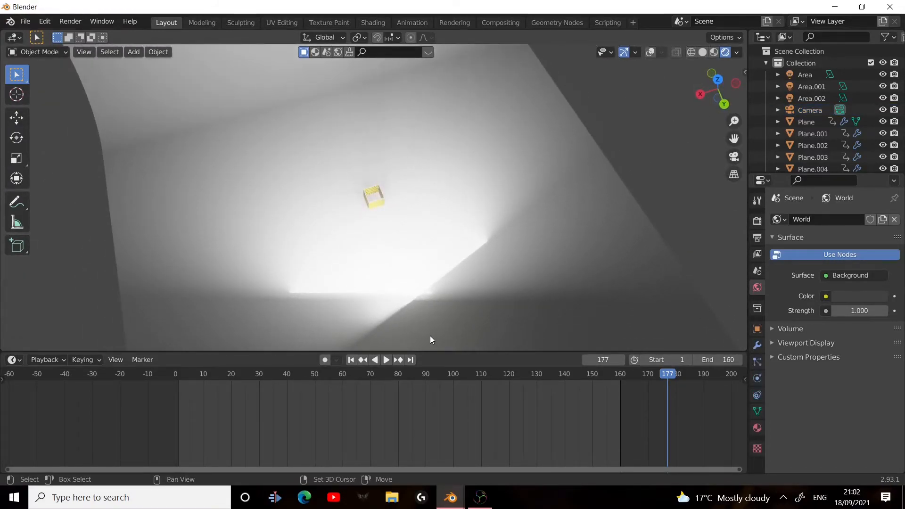
key(shift+a)
key(g)
key(Escape)
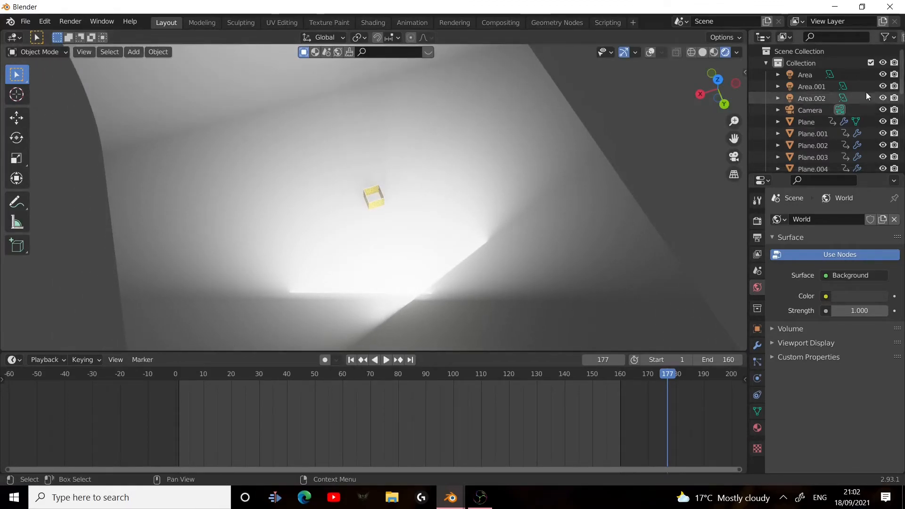
Show the viewport overlays and place a duplicate of the Area.001 light on the stack's positive X side, rotated to face it
click(651, 52)
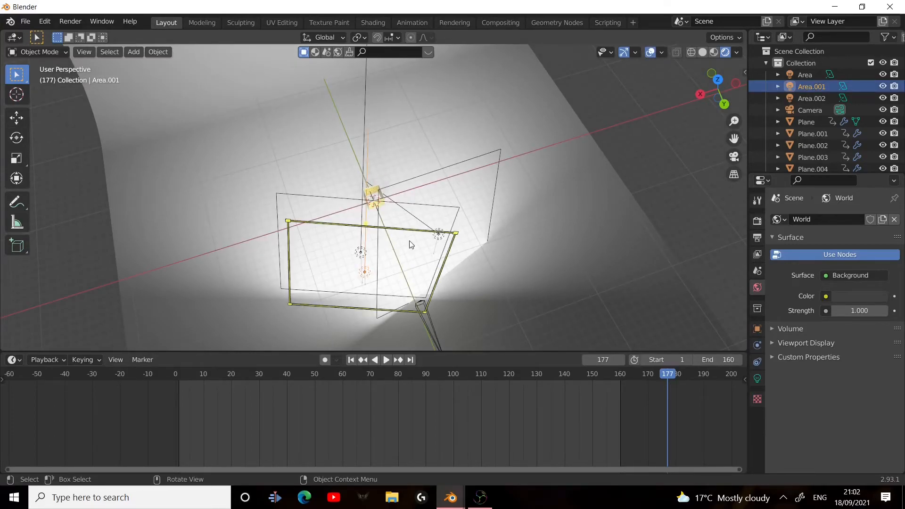
key(shift+d)
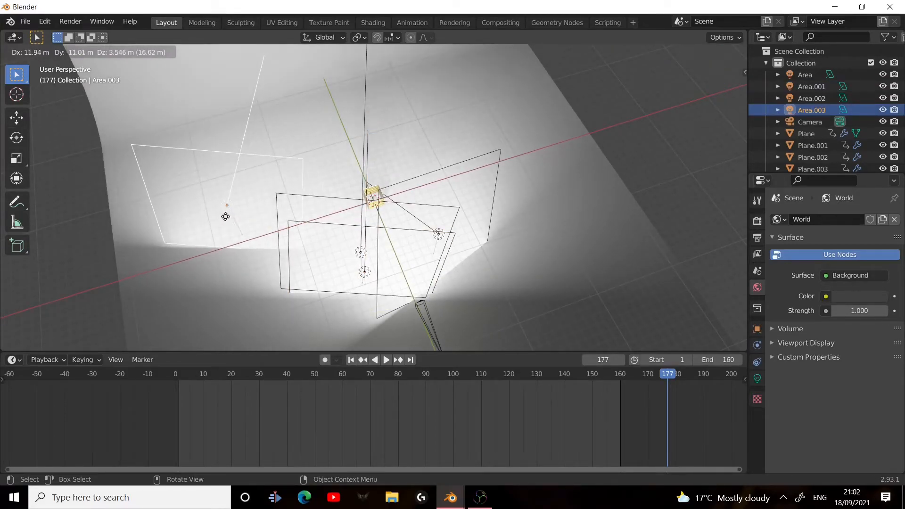
click(211, 227)
key(r)
click(816, 419)
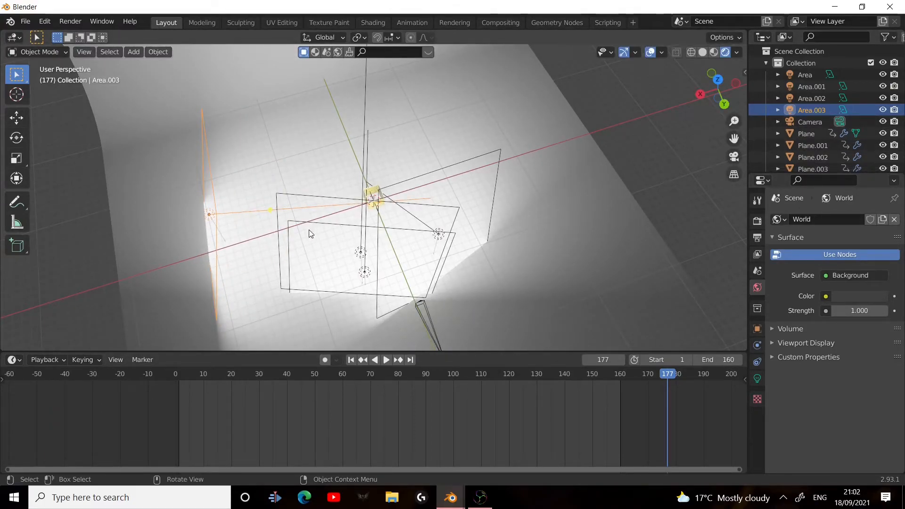
Change the duplicated area light's color to a saturated orange-yellow
click(757, 378)
click(839, 284)
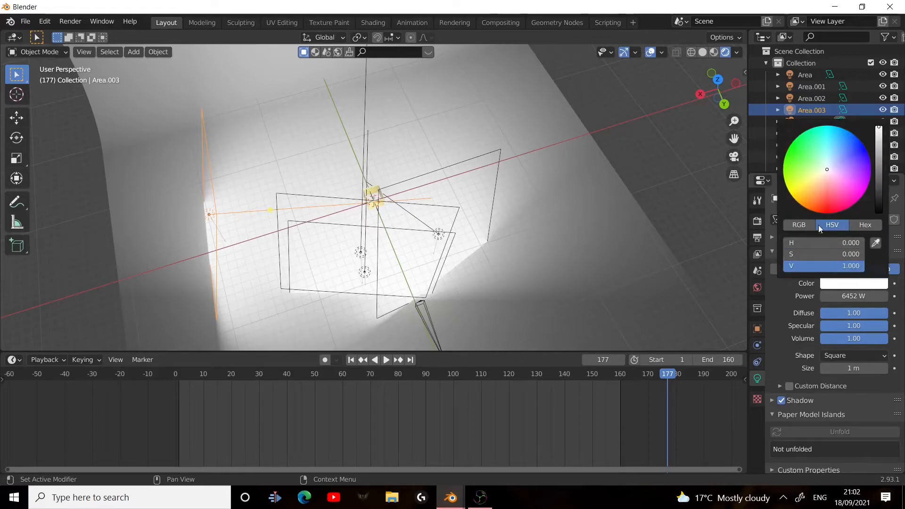
click(805, 199)
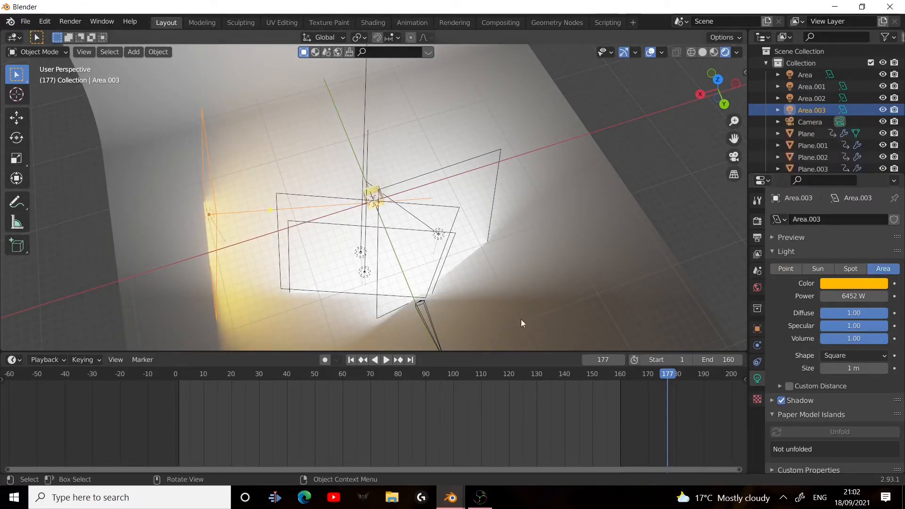
Duplicate the orange-yellow area light onto the stack's negative X side and rotate the copy to face the stack
key(shift+d)
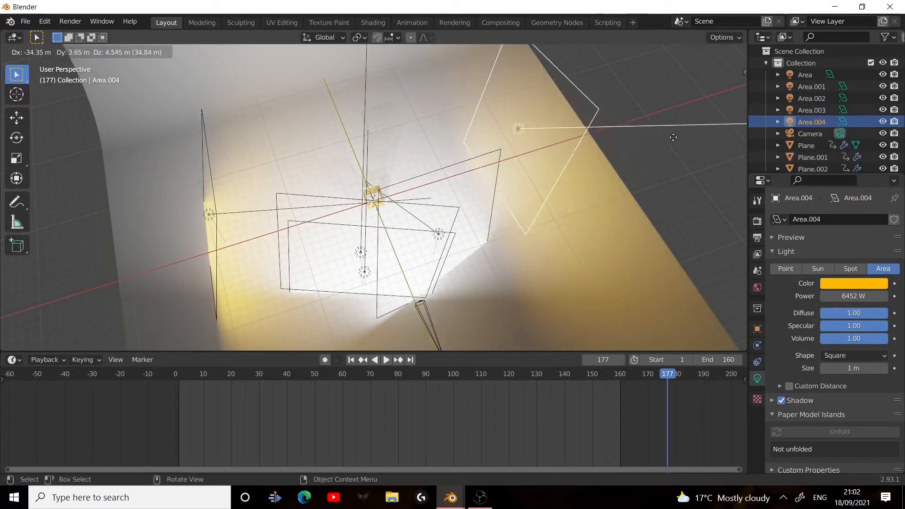
click(554, 131)
key(r)
key(Return)
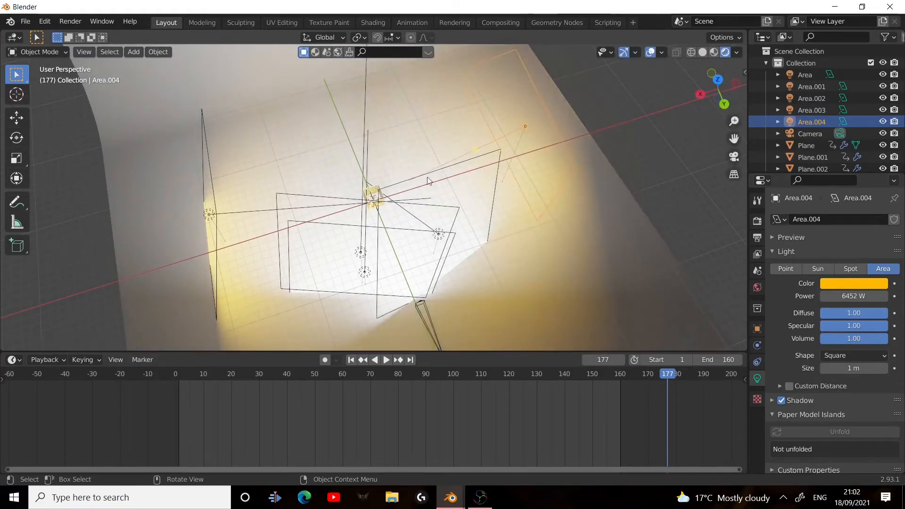
Set the new area light's color to purple with hue 0.721 and its power to 8957.6 W
click(834, 286)
drag(857, 189, 871, 172)
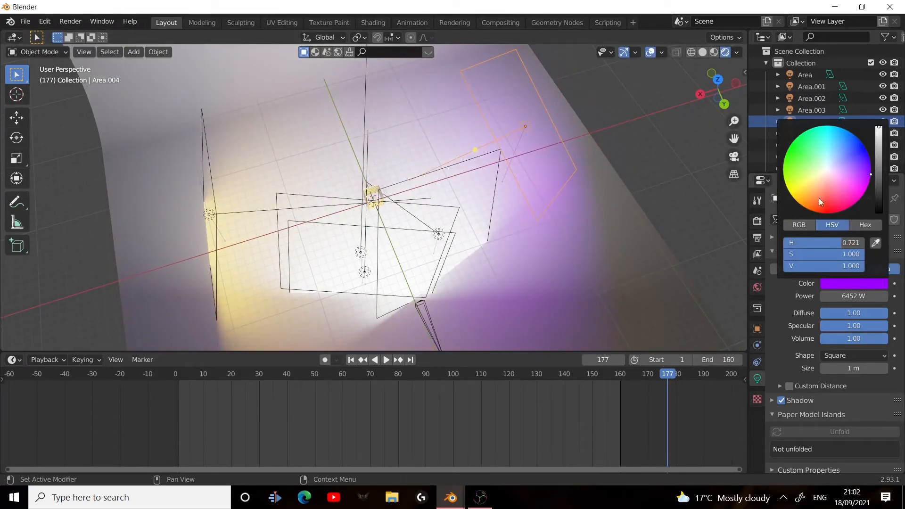
key(KP_0)
scroll(570, 213, down, 3)
drag(845, 296, 881, 296)
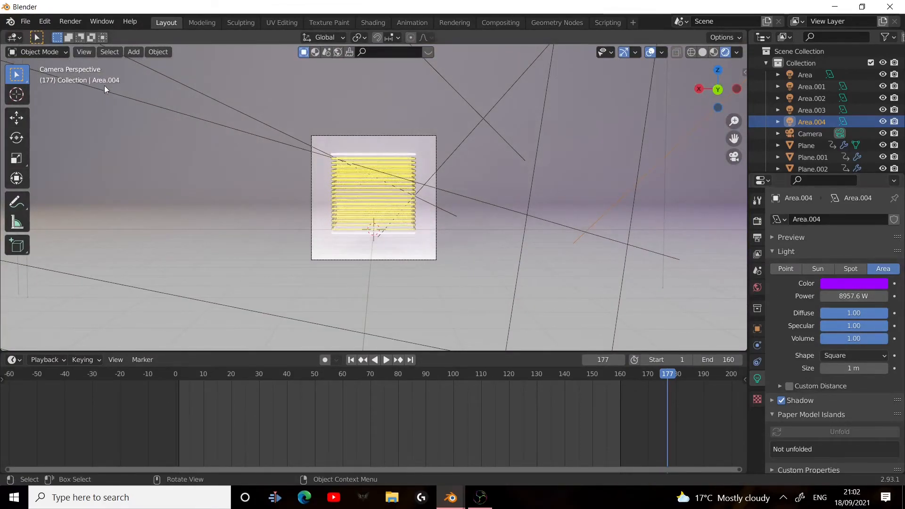
Change the color management view transform to Standard in the render settings
scroll(366, 254, up, 5)
click(757, 221)
scroll(789, 321, down, 3)
click(777, 465)
scroll(807, 445, down, 3)
click(833, 428)
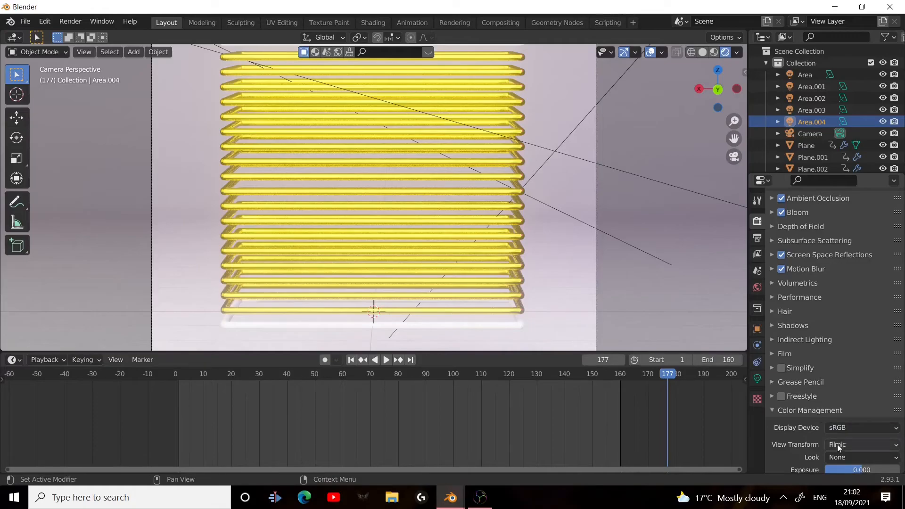
click(837, 443)
click(837, 430)
Inspect the frames up close in camera view and disable Bloom for the render
scroll(515, 247, down, 6)
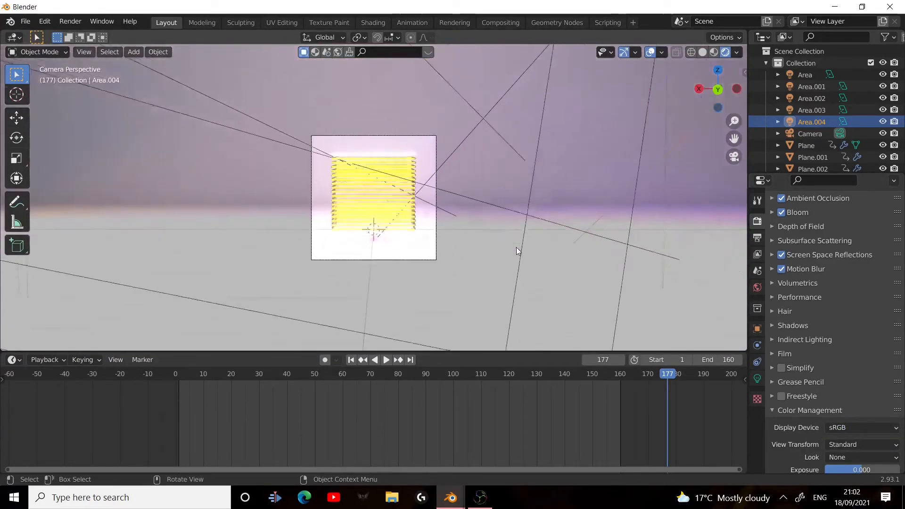
scroll(511, 247, up, 8)
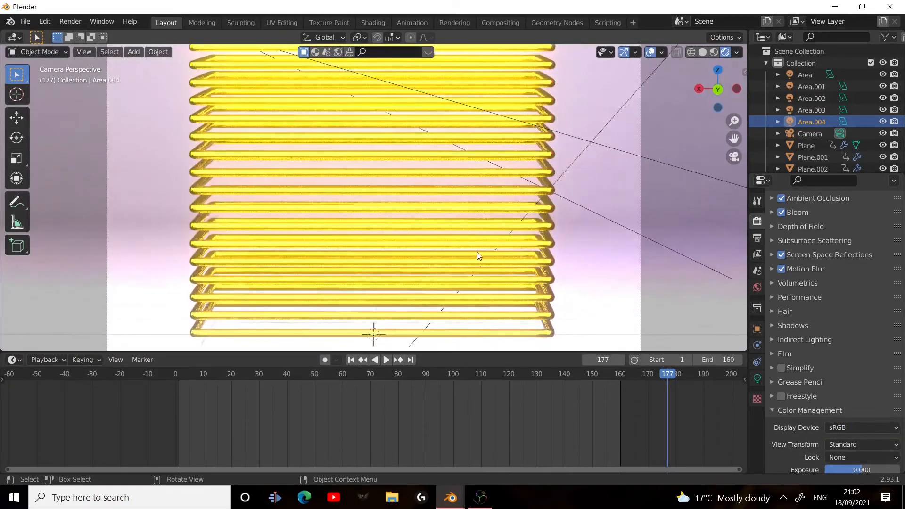
scroll(477, 251, up, 6)
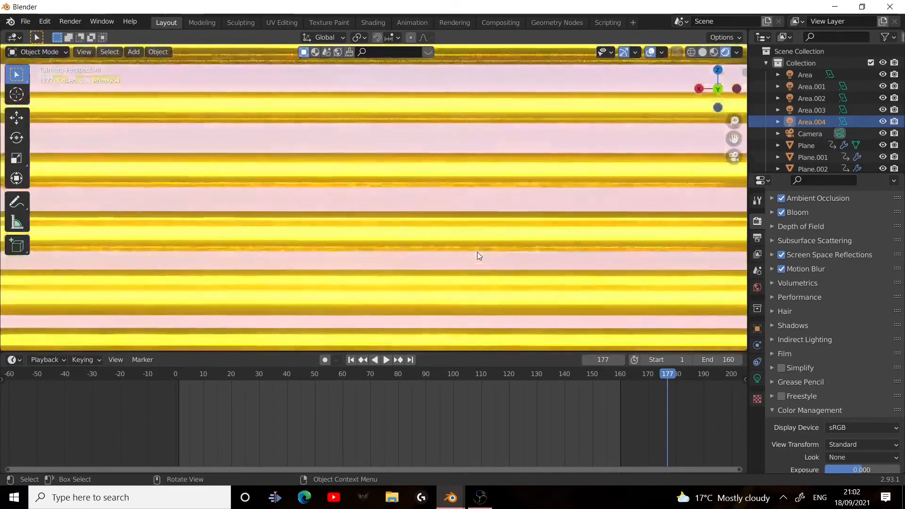
scroll(565, 245, down, 5)
click(780, 214)
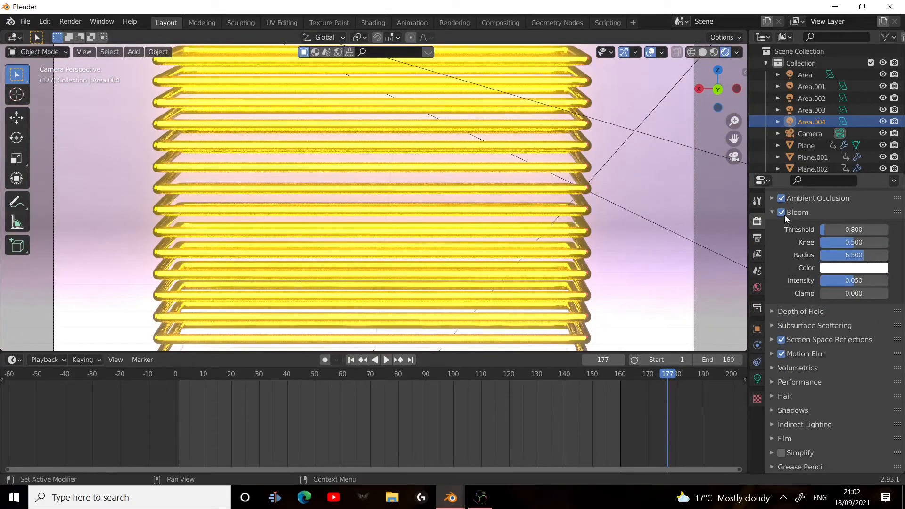
click(781, 212)
click(797, 213)
scroll(462, 306, down, 6)
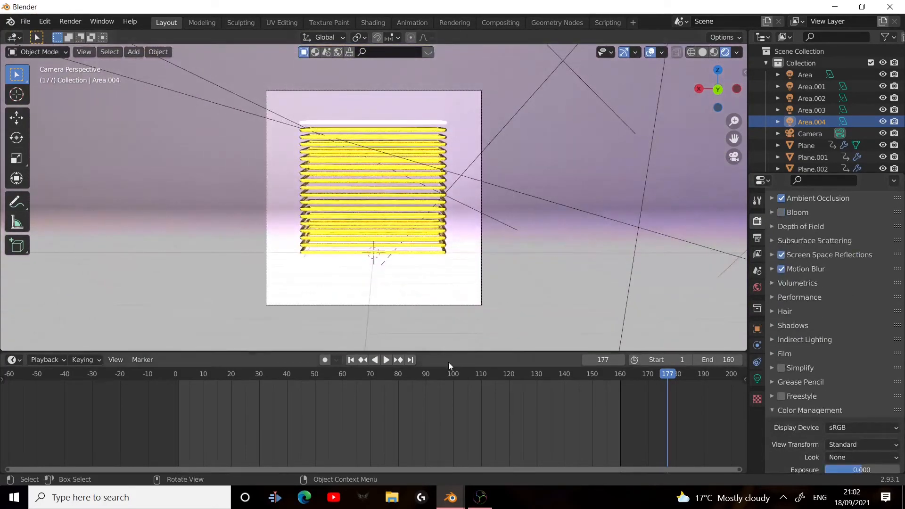
Play the animation and scrub the timeline to frame 17 to preview the rotating frames with the current lighting
click(355, 375)
key(space)
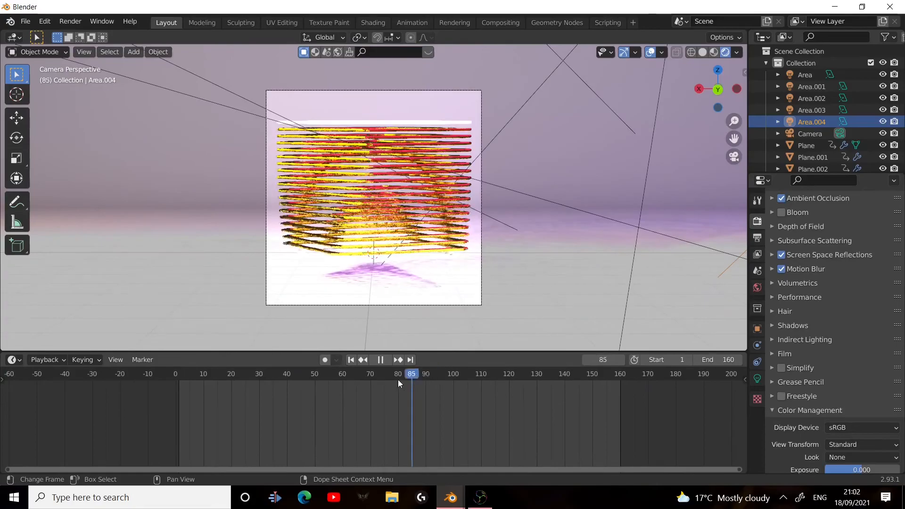
drag(618, 395, 653, 398)
drag(589, 397, 221, 374)
key(space)
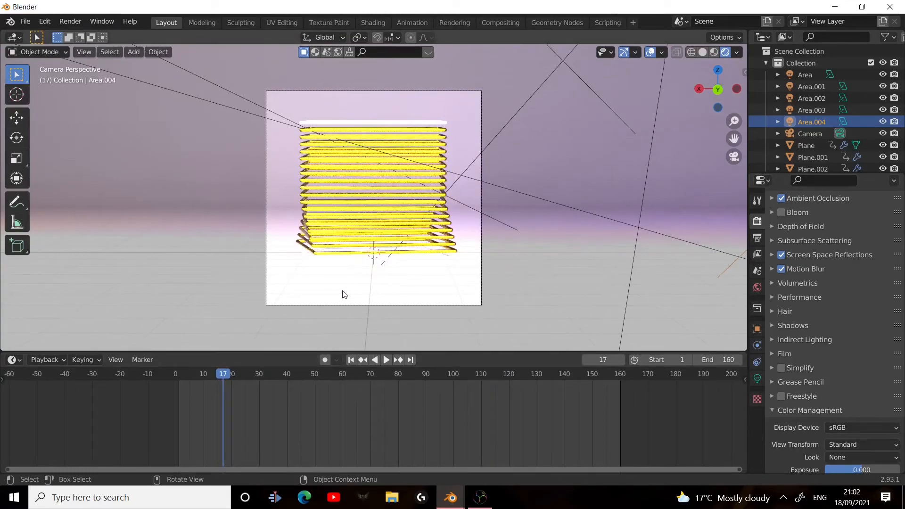
scroll(735, 264, up, 3)
scroll(787, 276, down, 1)
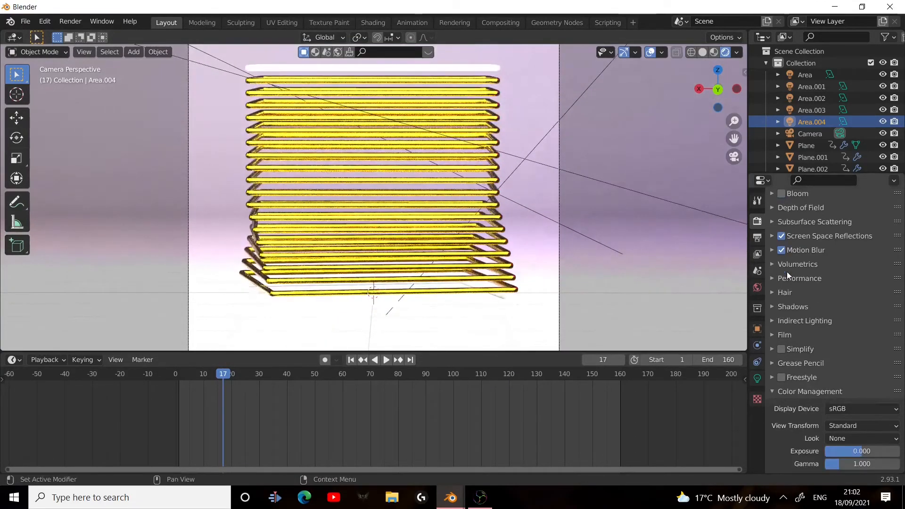
Set the render output file format to AVI JPEG and open the file browser for the output folder
click(757, 238)
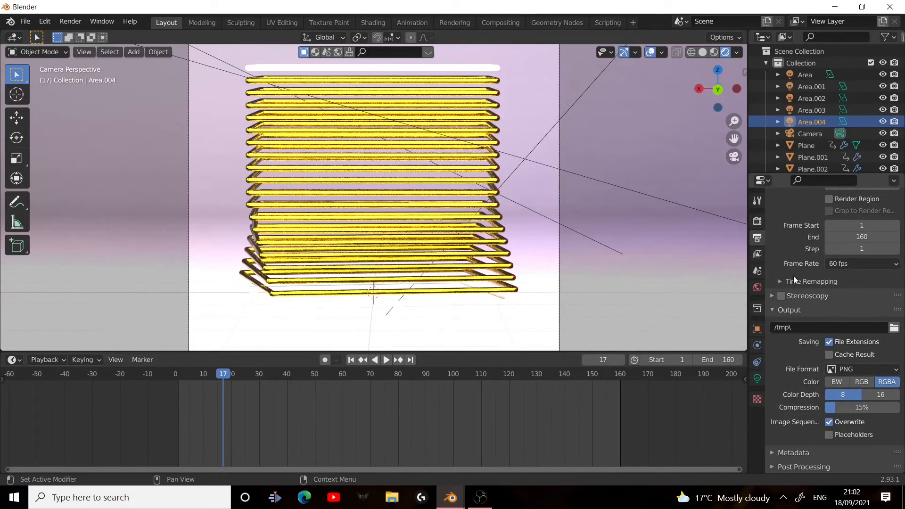
click(850, 369)
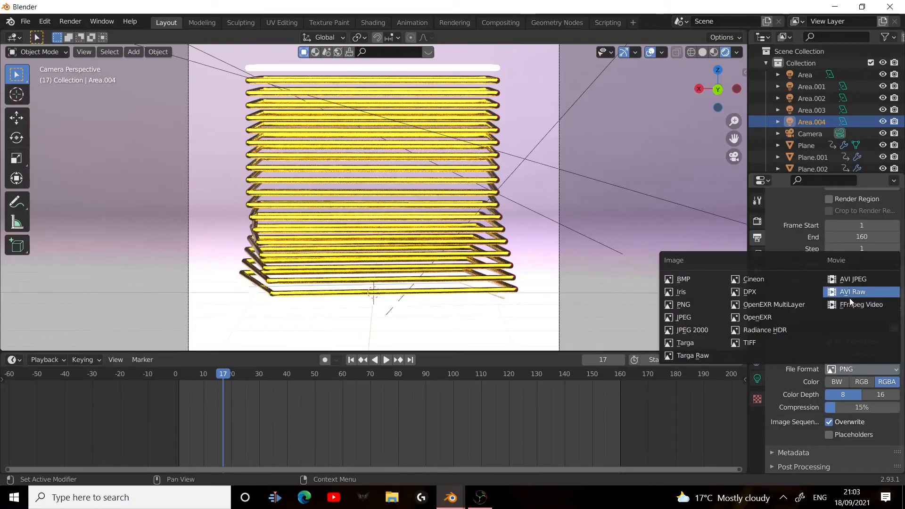
click(848, 281)
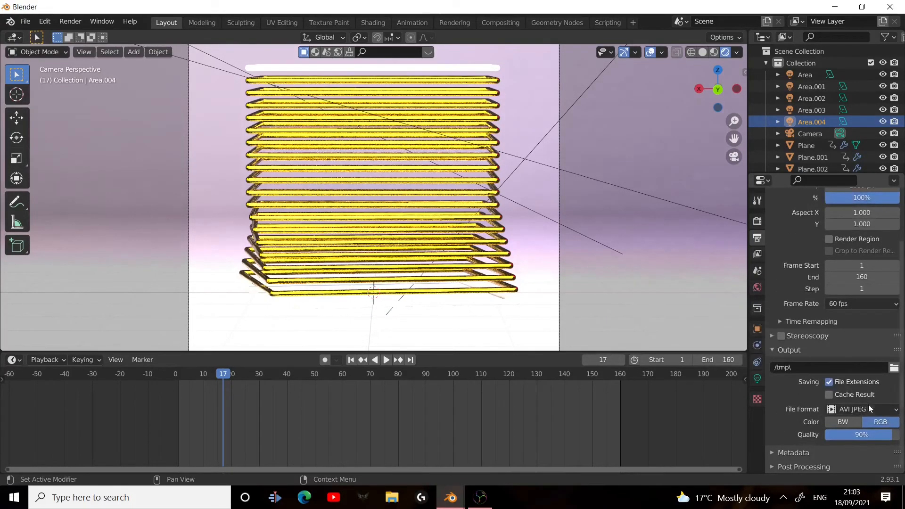
click(893, 367)
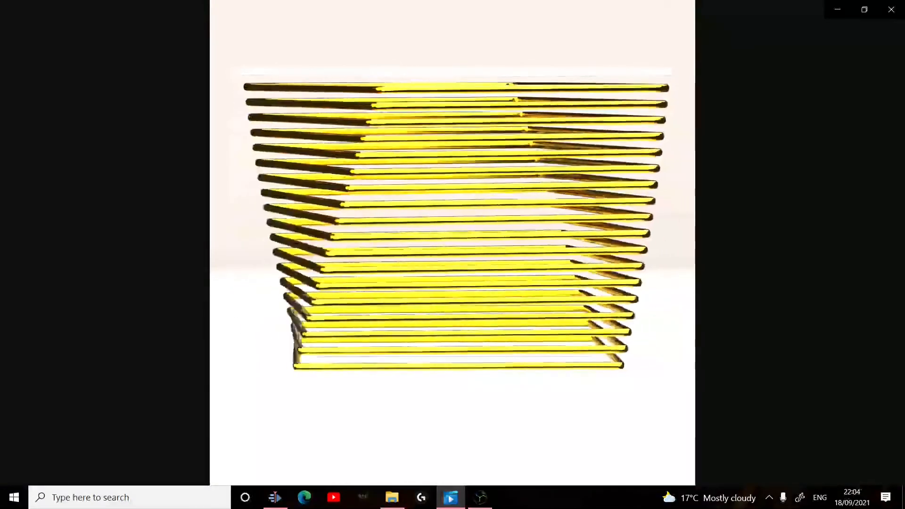